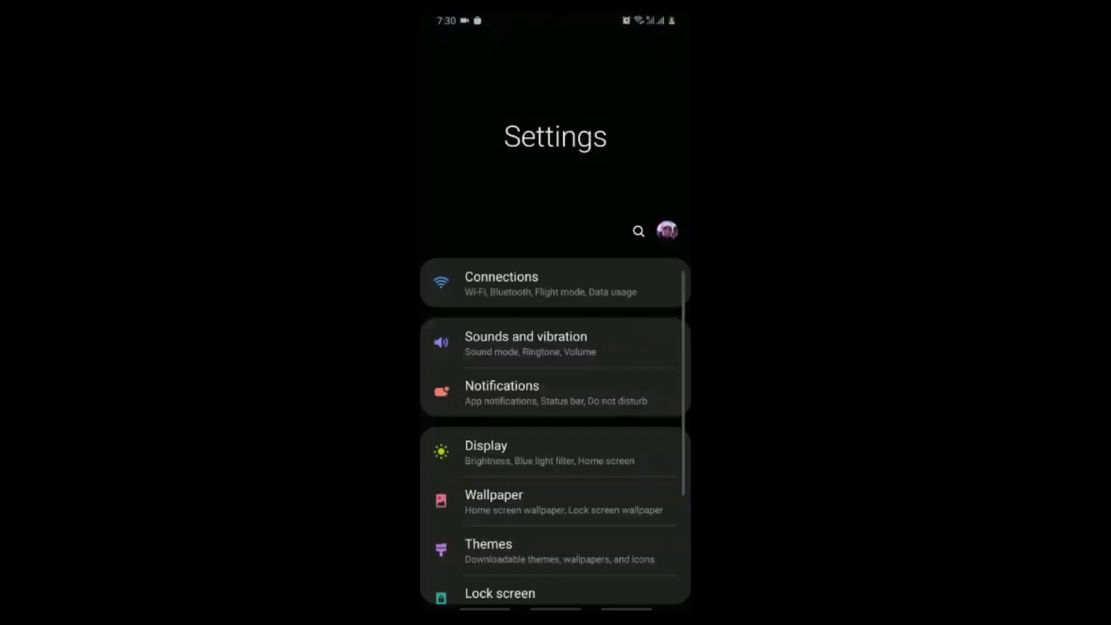
# Go to About phone and open its Software information page.
pyautogui.scroll(-3, 556, 362)
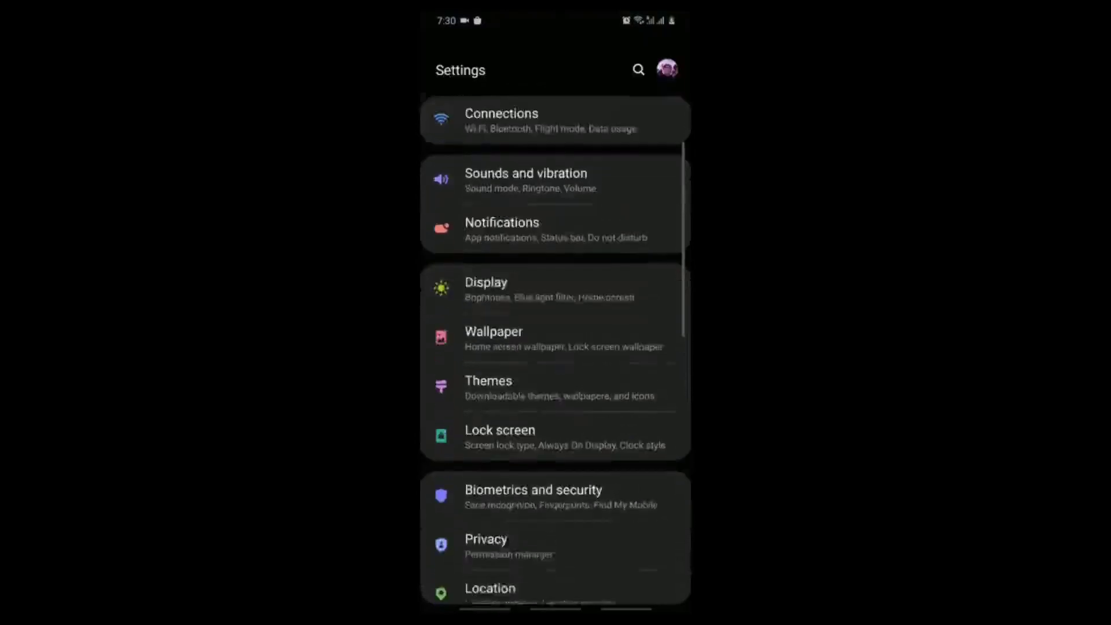
pyautogui.scroll(-8, 556, 339)
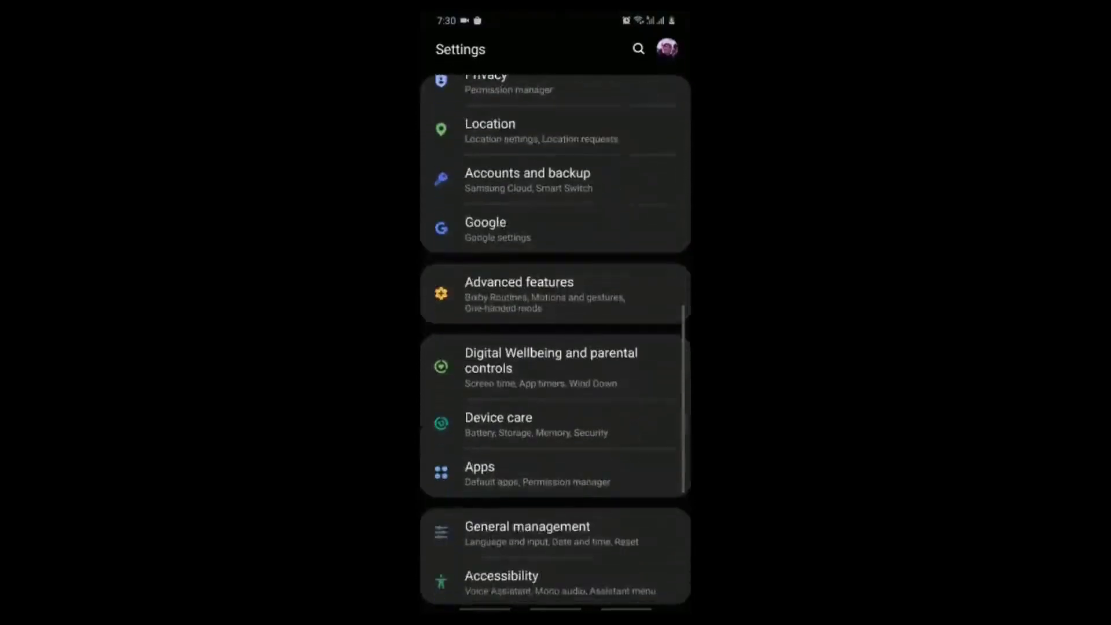
pyautogui.scroll(-3, 556, 341)
pyautogui.scroll(-2, 555, 342)
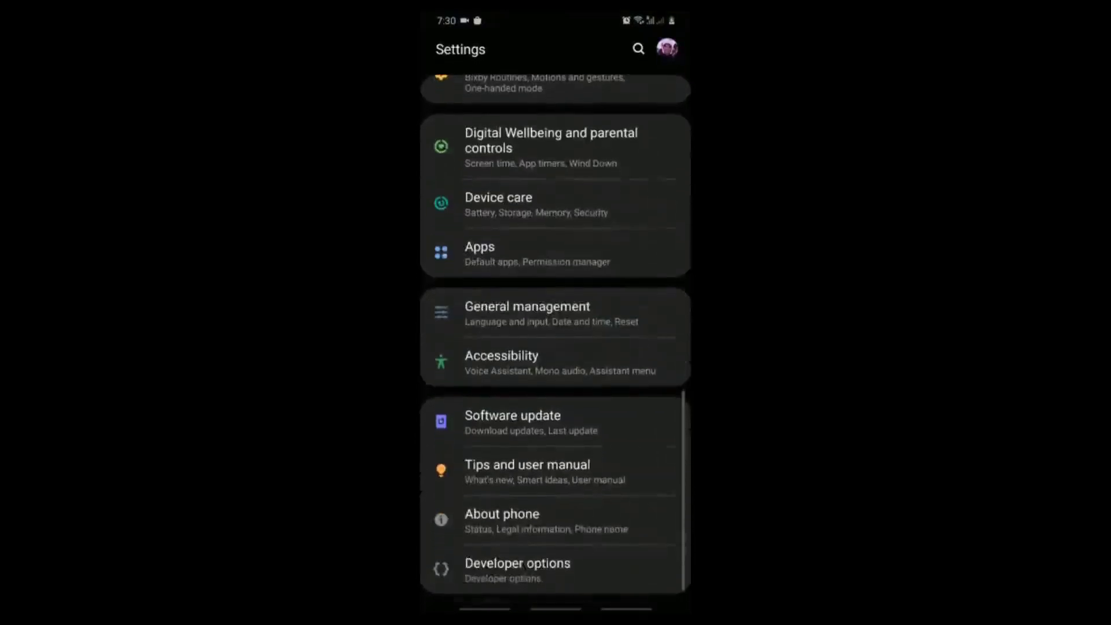
pyautogui.click(503, 517)
pyautogui.scroll(-1, 555, 348)
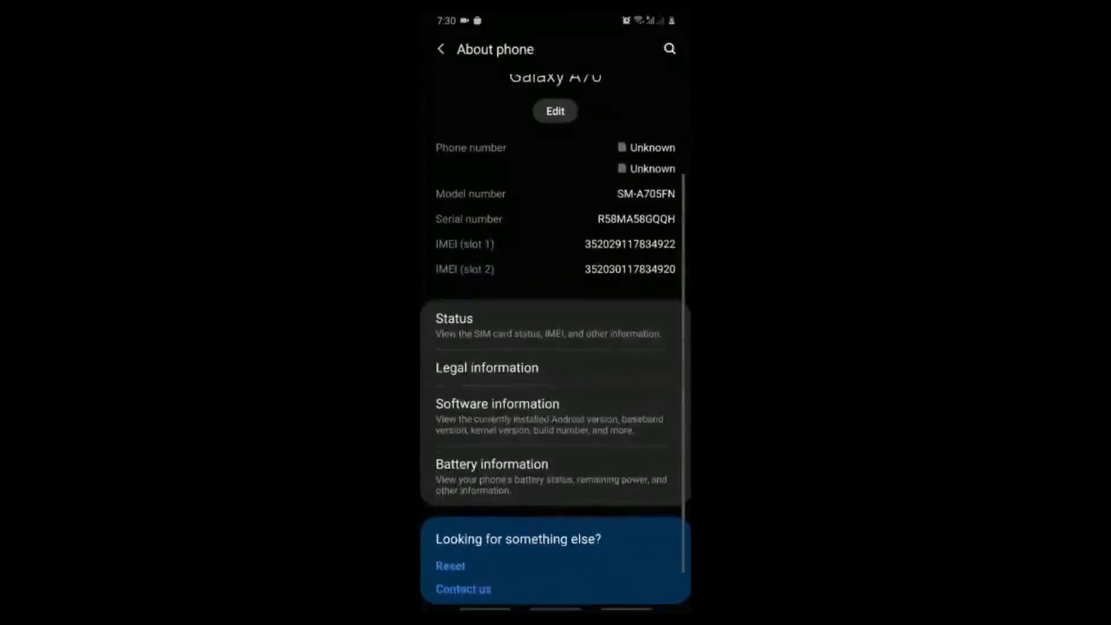
pyautogui.scroll(-1, 556, 342)
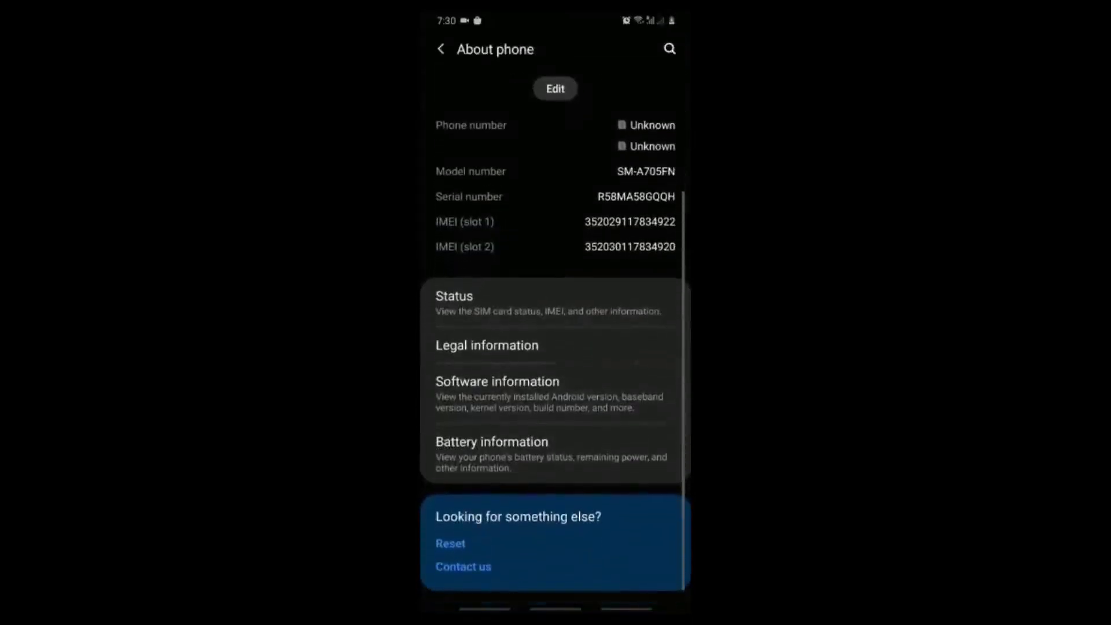
pyautogui.click(498, 391)
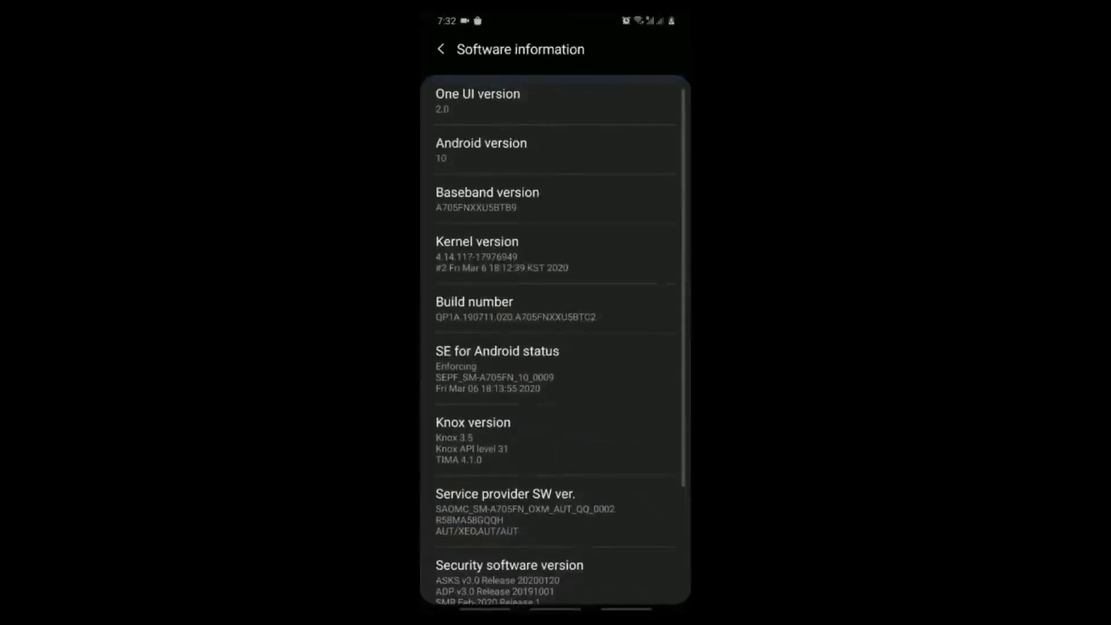
# Tap Build number repeatedly to confirm developer mode is already enabled.
pyautogui.click(515, 308)
pyautogui.click(515, 308)
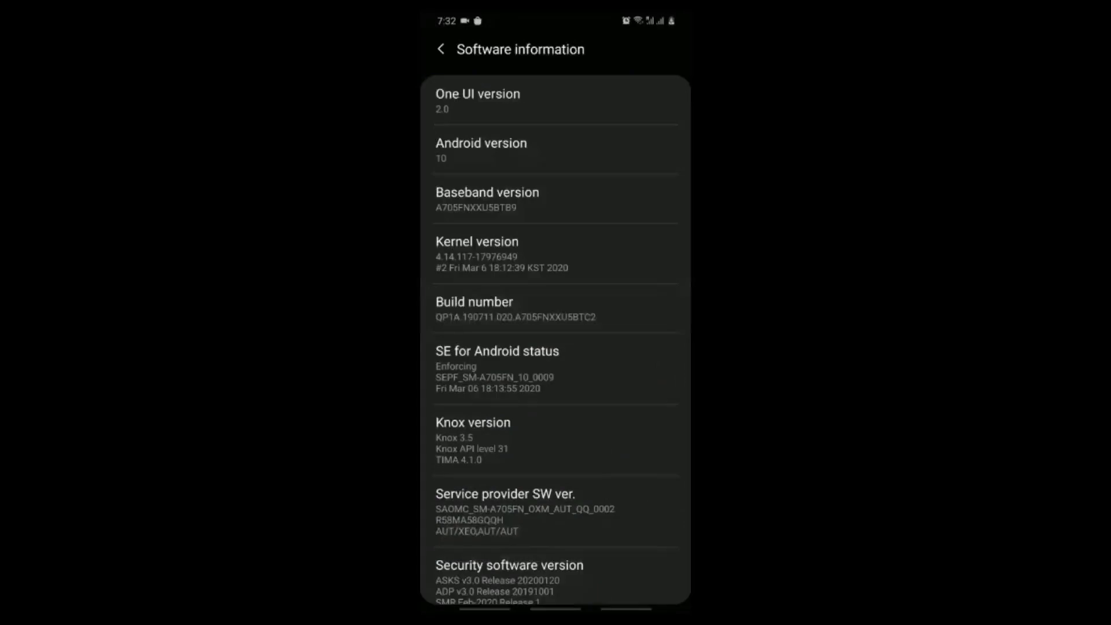
pyautogui.click(516, 308)
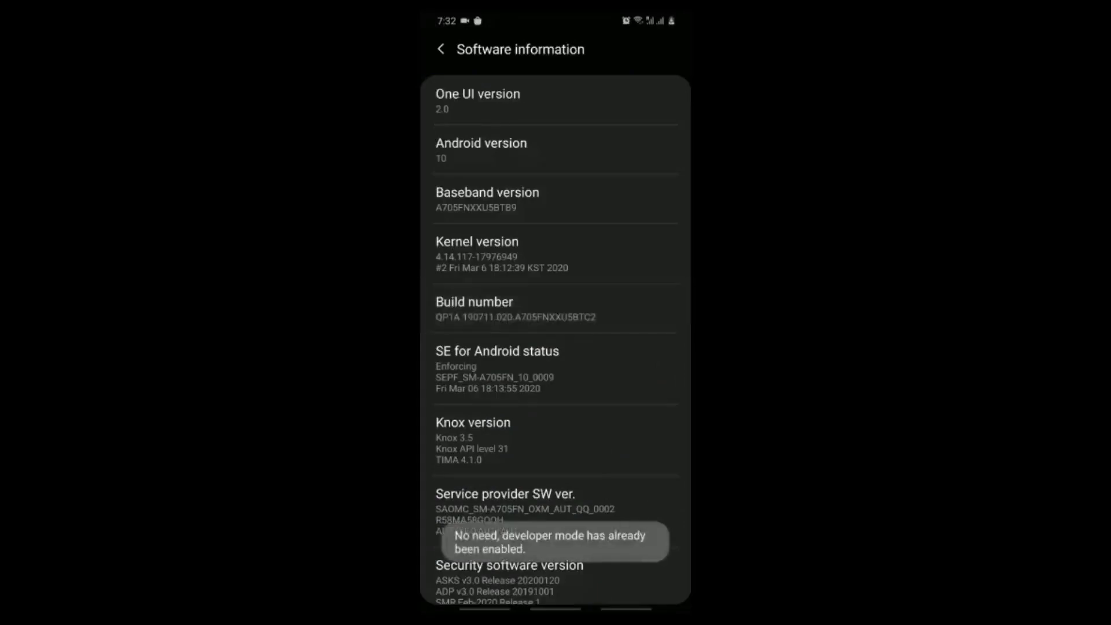
# Return to the main Settings list and open Developer options.
pyautogui.click(440, 50)
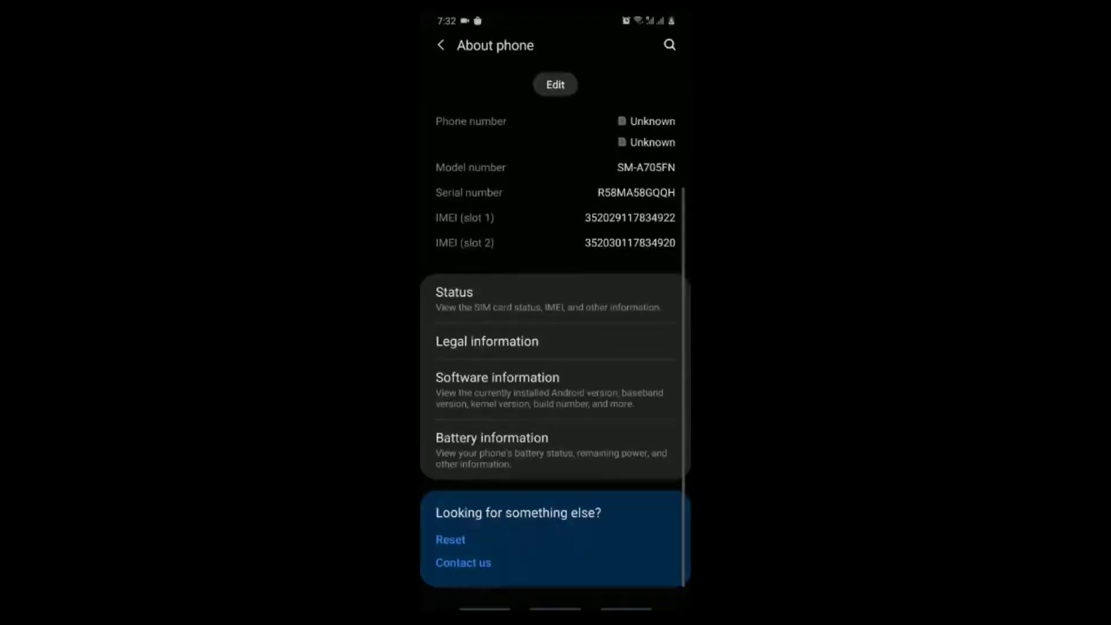
pyautogui.click(441, 49)
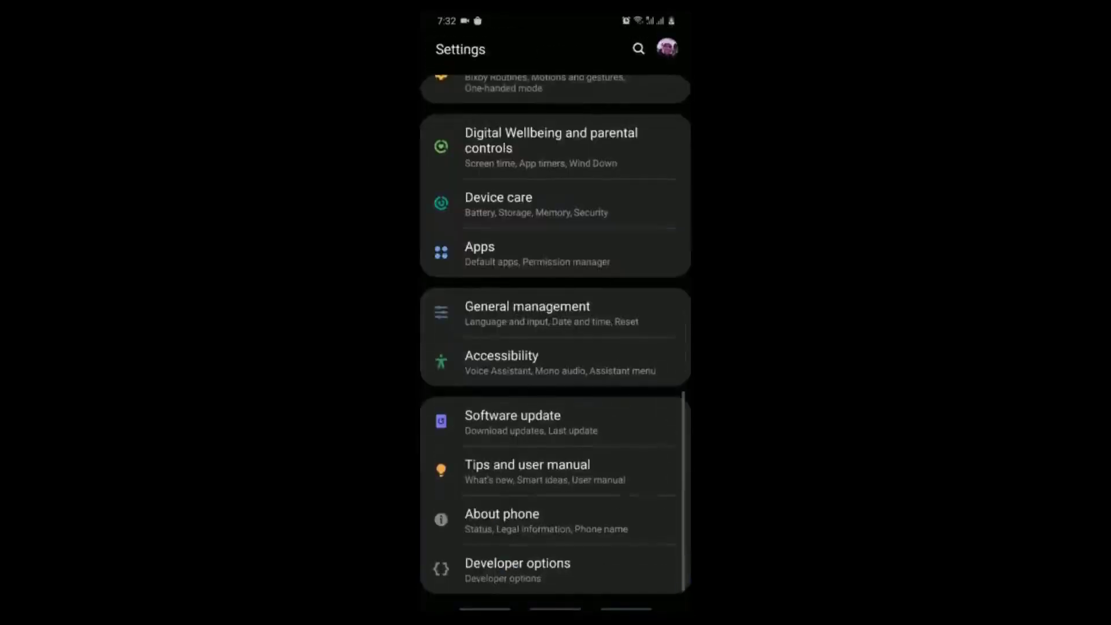
pyautogui.scroll(1, 556, 339)
pyautogui.scroll(-1, 556, 340)
pyautogui.scroll(5, 556, 339)
pyautogui.scroll(-5, 556, 340)
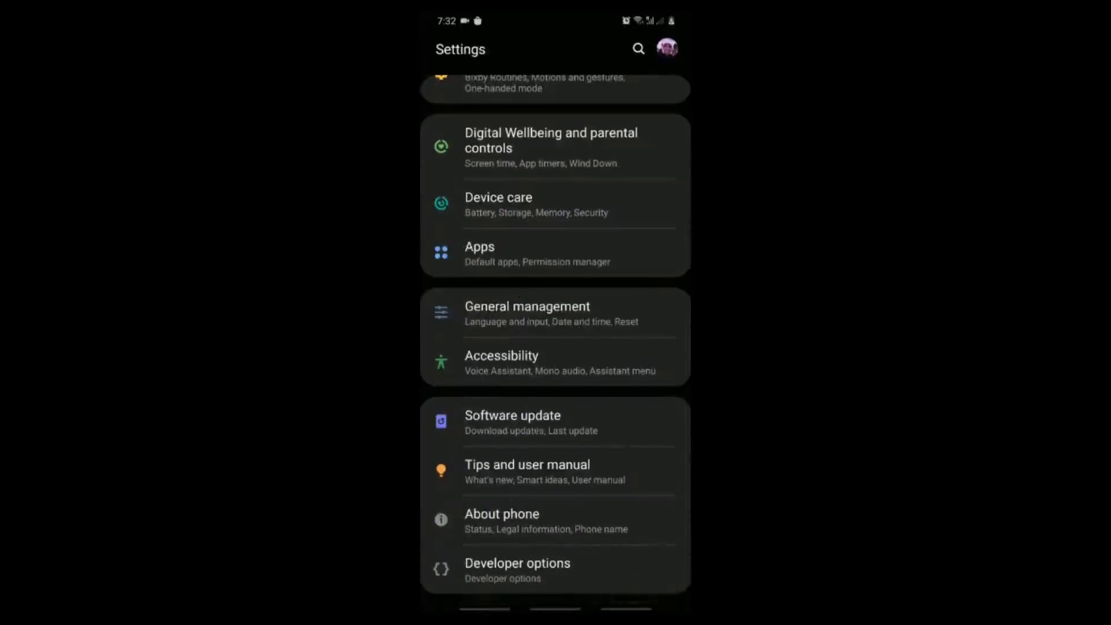
pyautogui.click(517, 569)
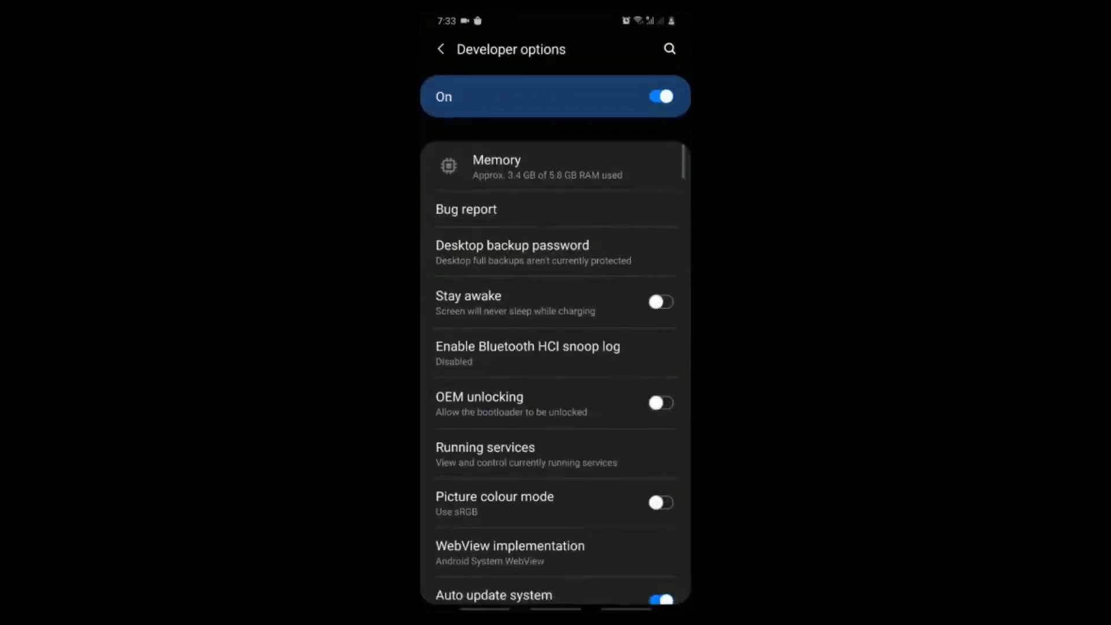
# Scroll to the Debugging section and check that USB debugging is on.
pyautogui.scroll(-3, 555, 368)
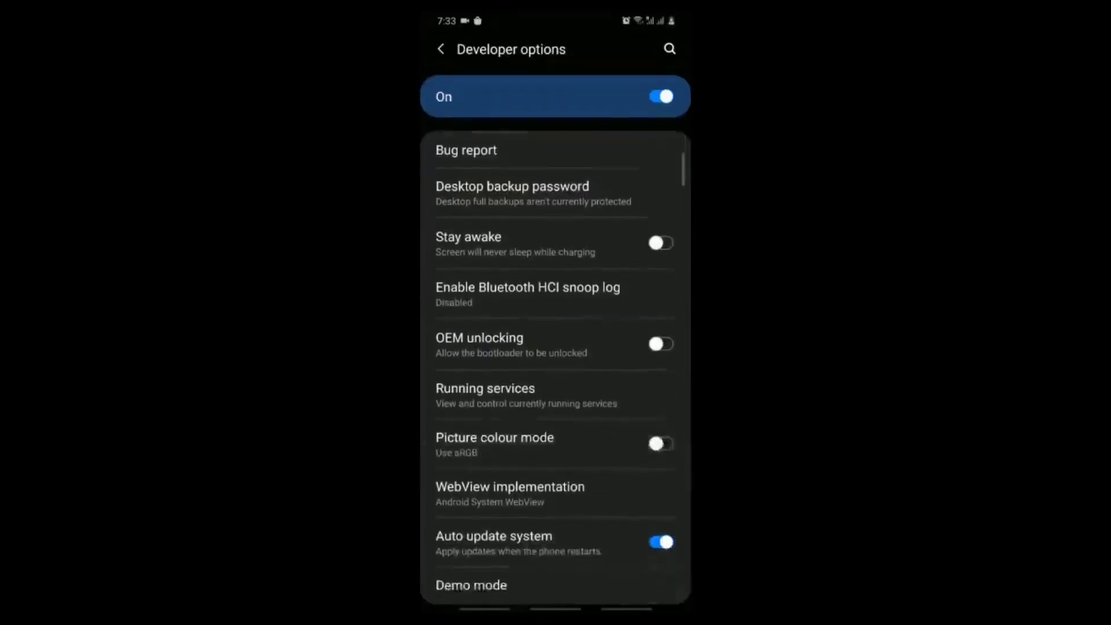
pyautogui.scroll(-3, 555, 368)
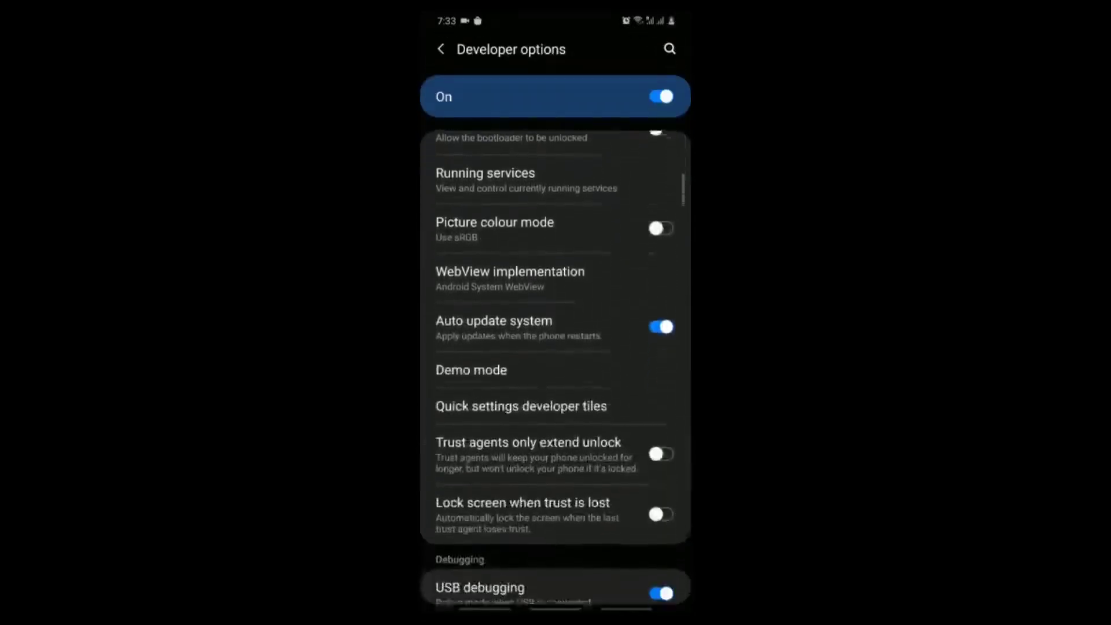
pyautogui.scroll(1, 555, 368)
pyautogui.scroll(-5, 555, 368)
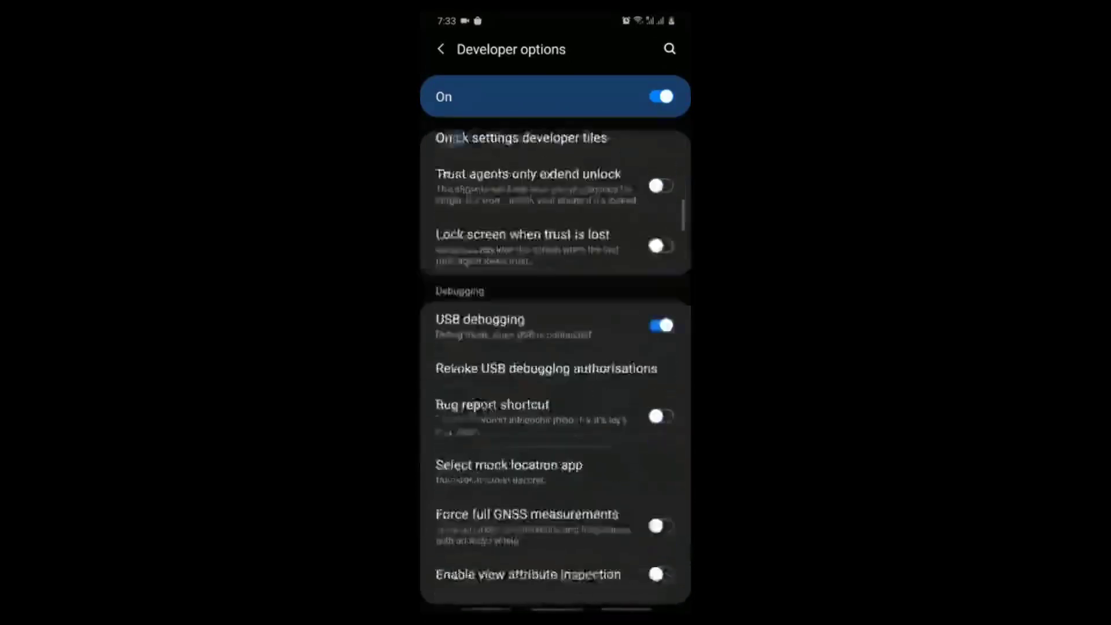
pyautogui.scroll(3, 555, 368)
pyautogui.scroll(-2, 555, 368)
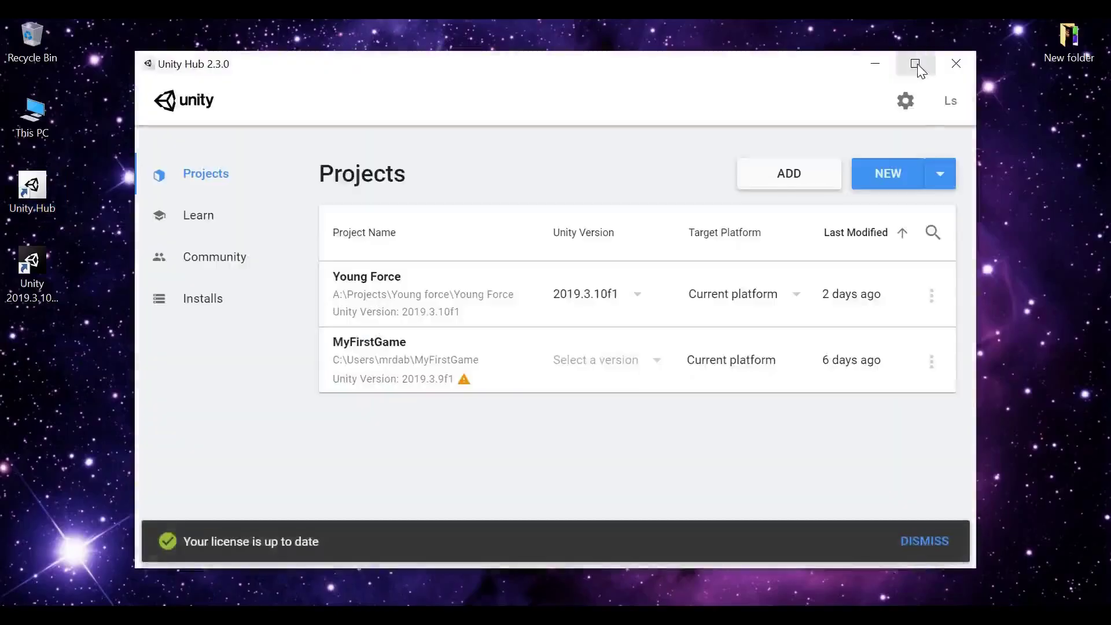
# Maximize Unity Hub and open Add Modules for the 2019.3.10f1 install.
pyautogui.click(916, 63)
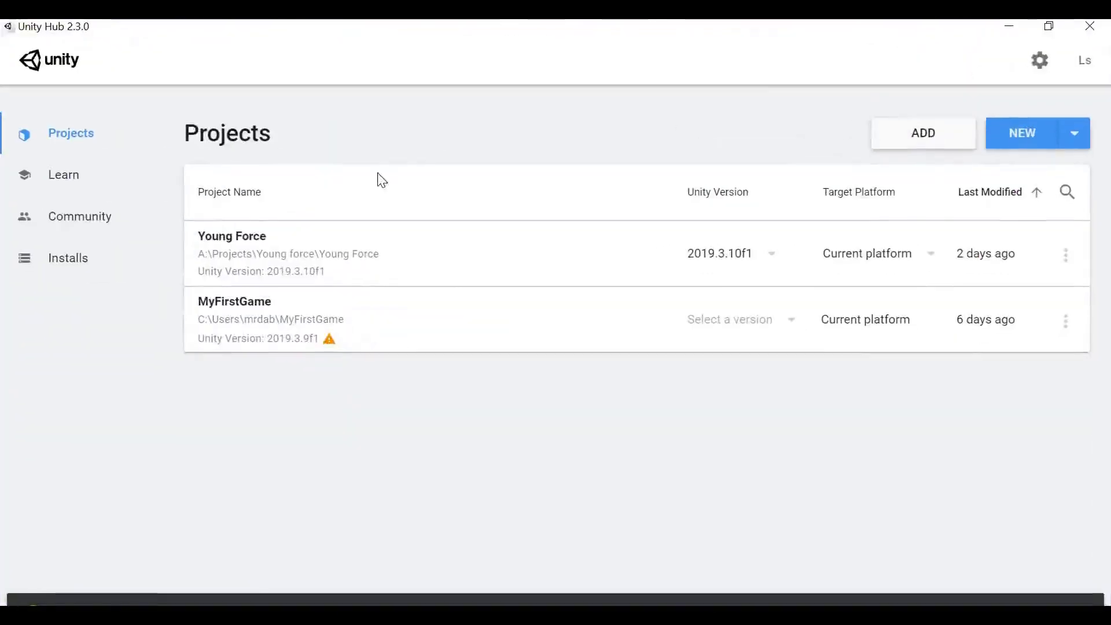
pyautogui.click(84, 257)
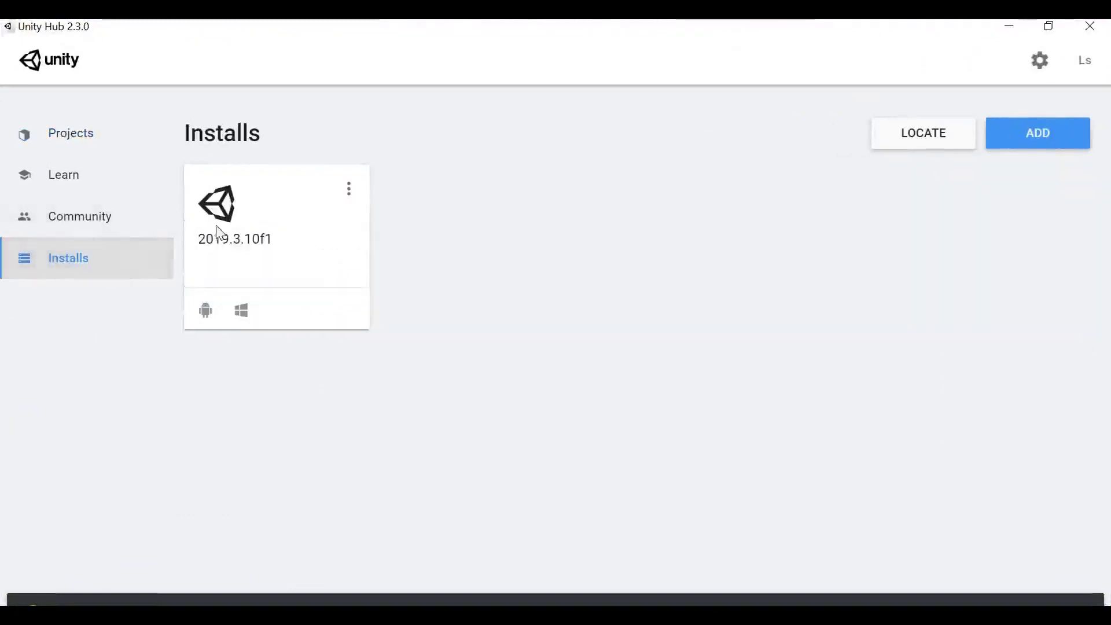
pyautogui.click(349, 198)
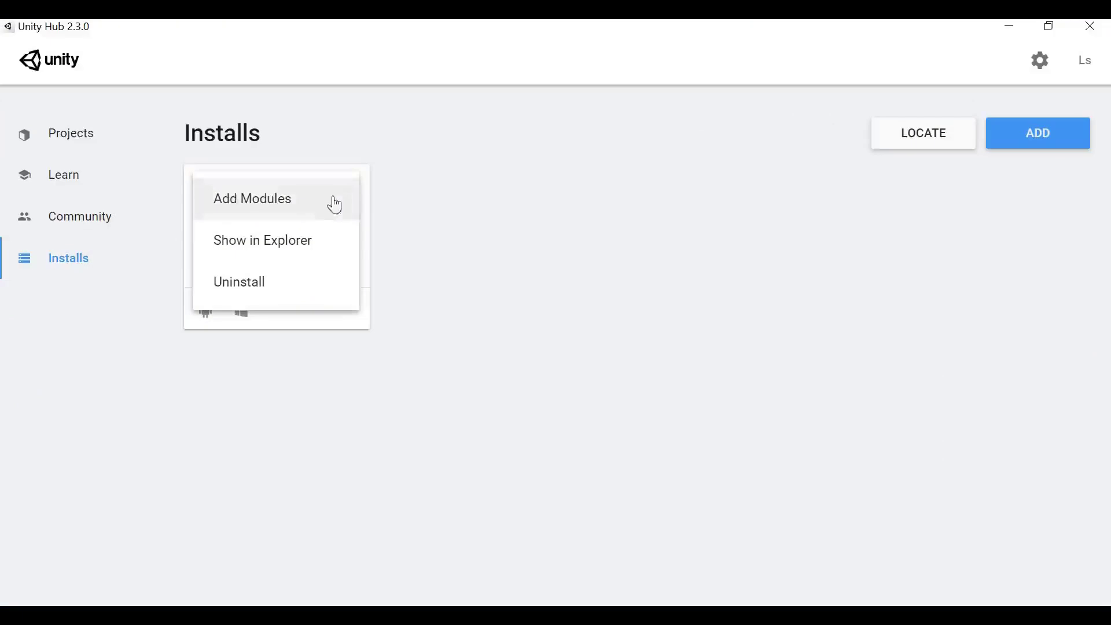
pyautogui.click(294, 215)
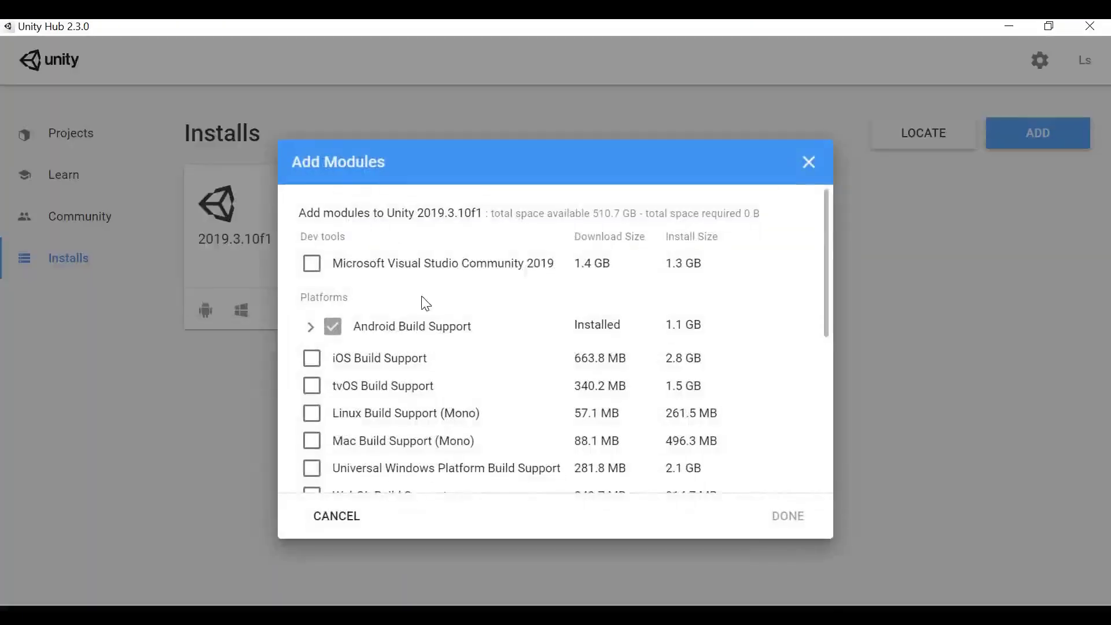
# Expand Android Build Support to verify Android SDK & NDK Tools and OpenJDK are installed.
pyautogui.click(311, 329)
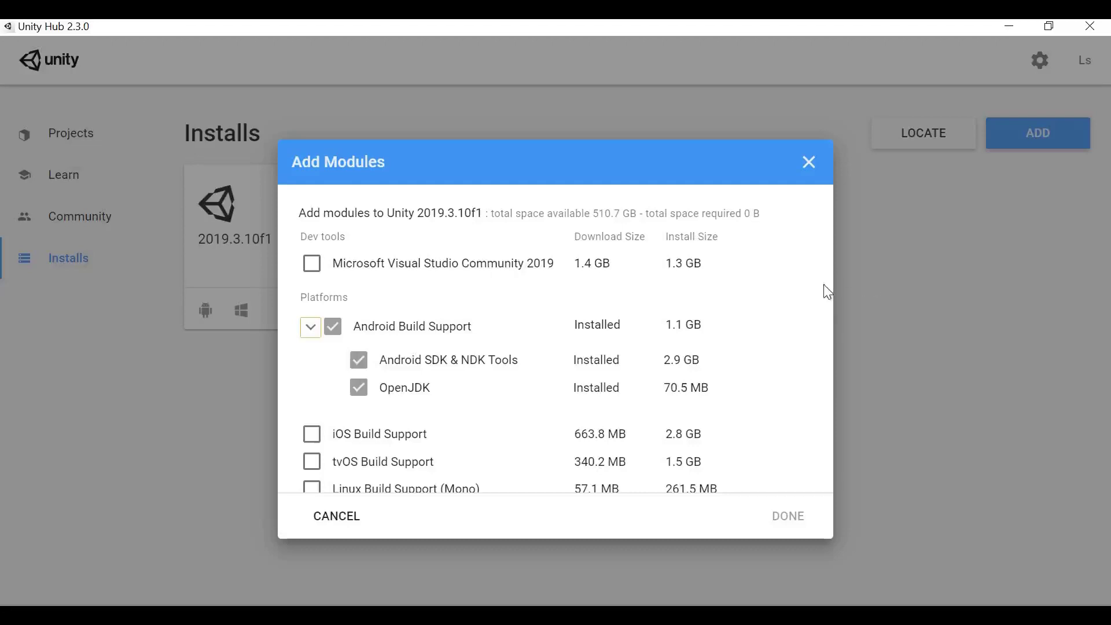
pyautogui.scroll(-2, 822, 325)
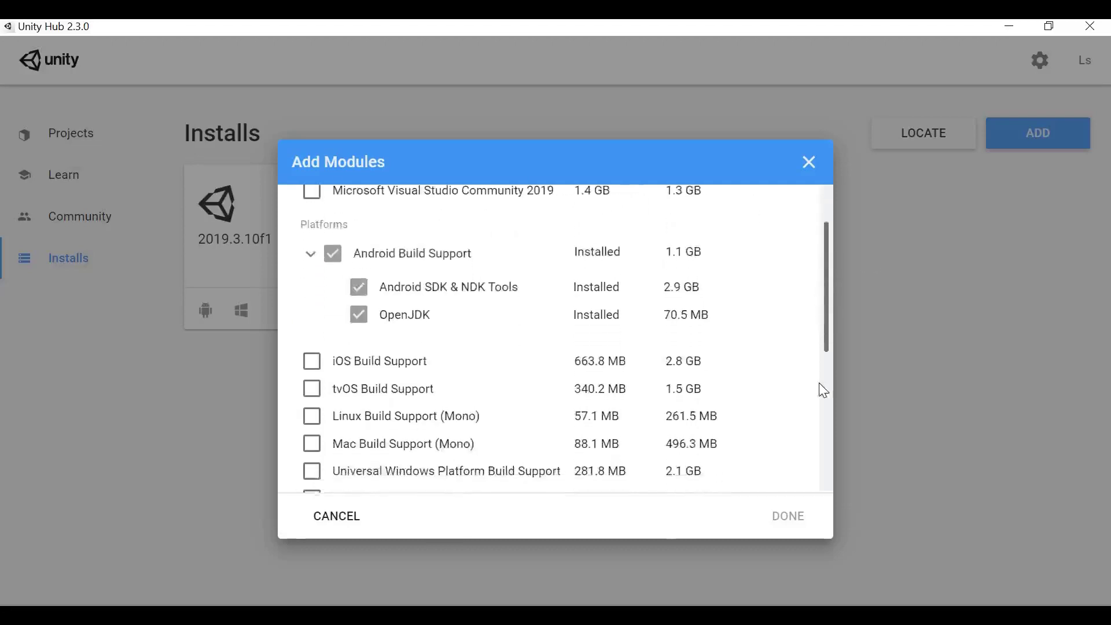
pyautogui.scroll(-3, 820, 383)
pyautogui.scroll(-3, 820, 412)
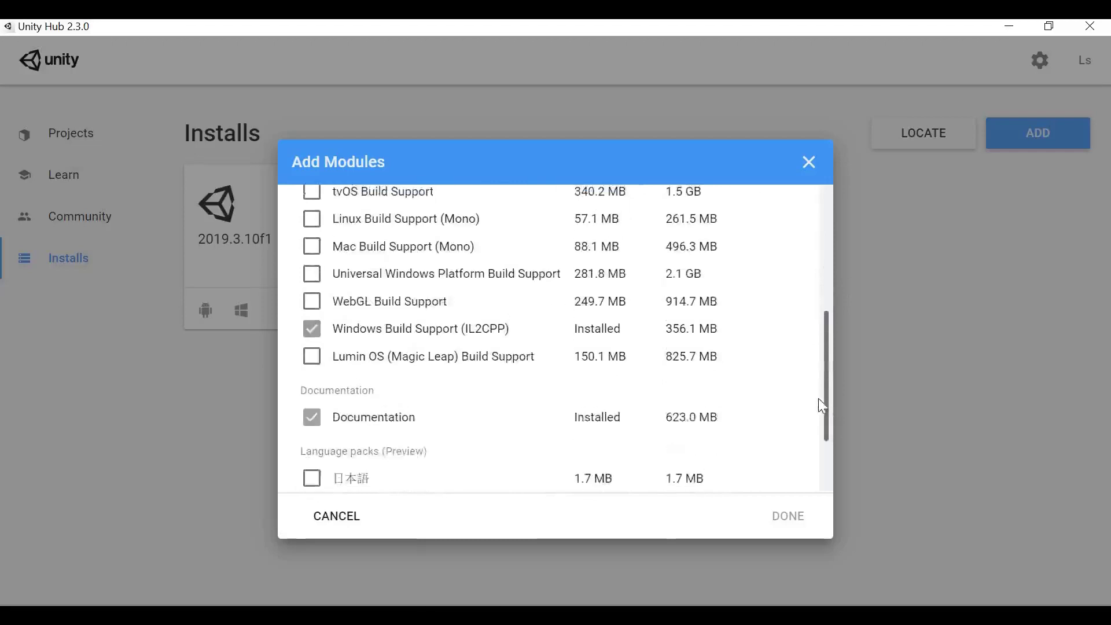
pyautogui.scroll(10, 806, 285)
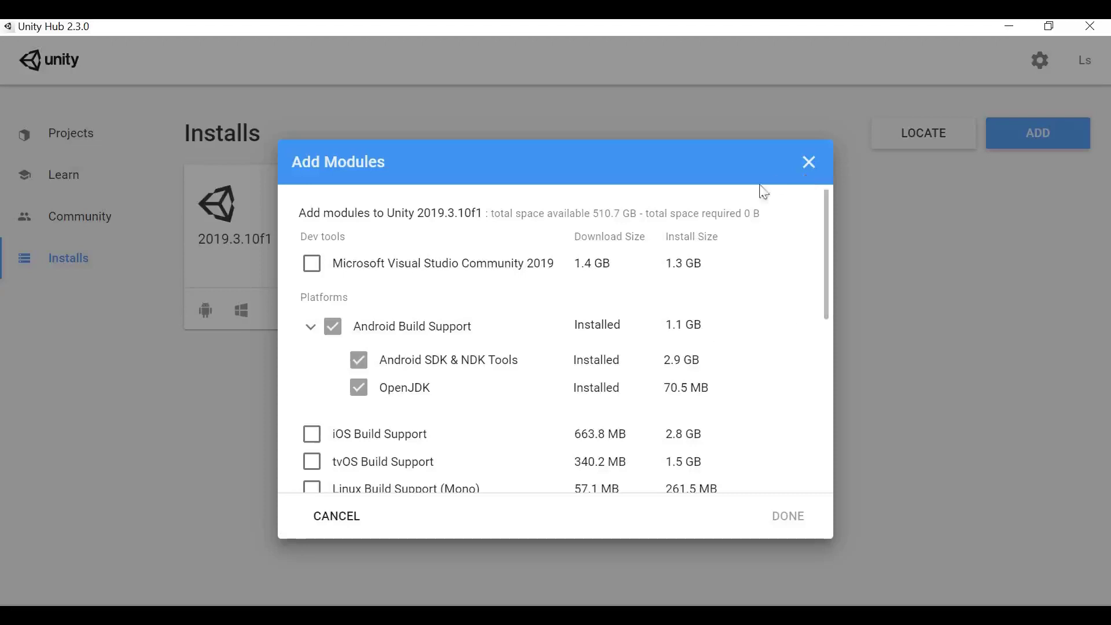
# Close the modules list, launch Unity 2019.3.10f1 and start a new 3D project.
pyautogui.click(812, 169)
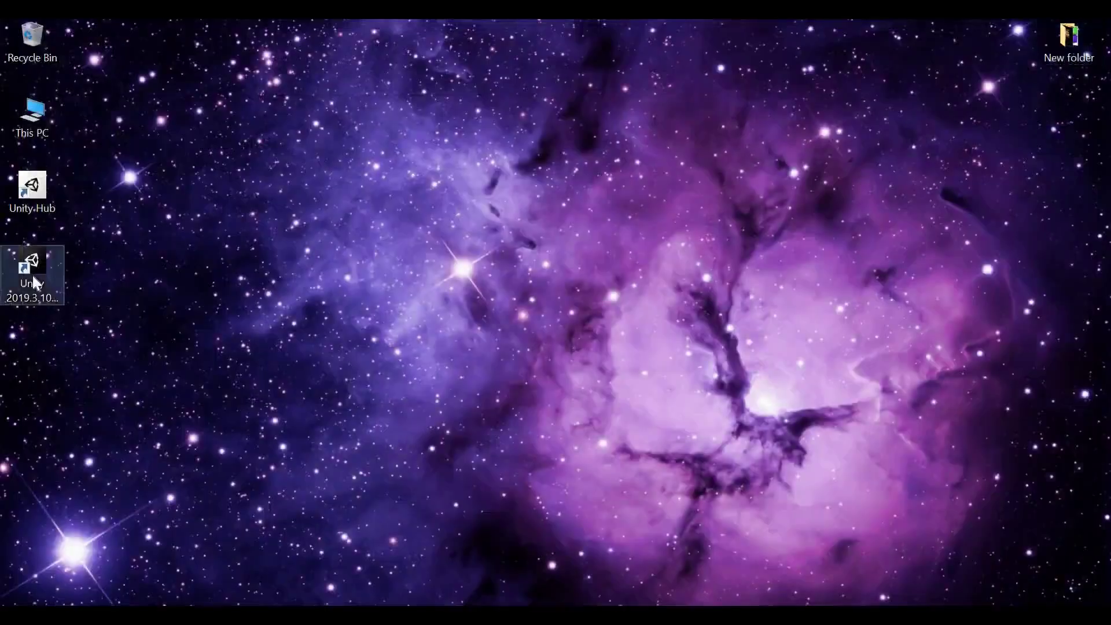
pyautogui.doubleClick(33, 281)
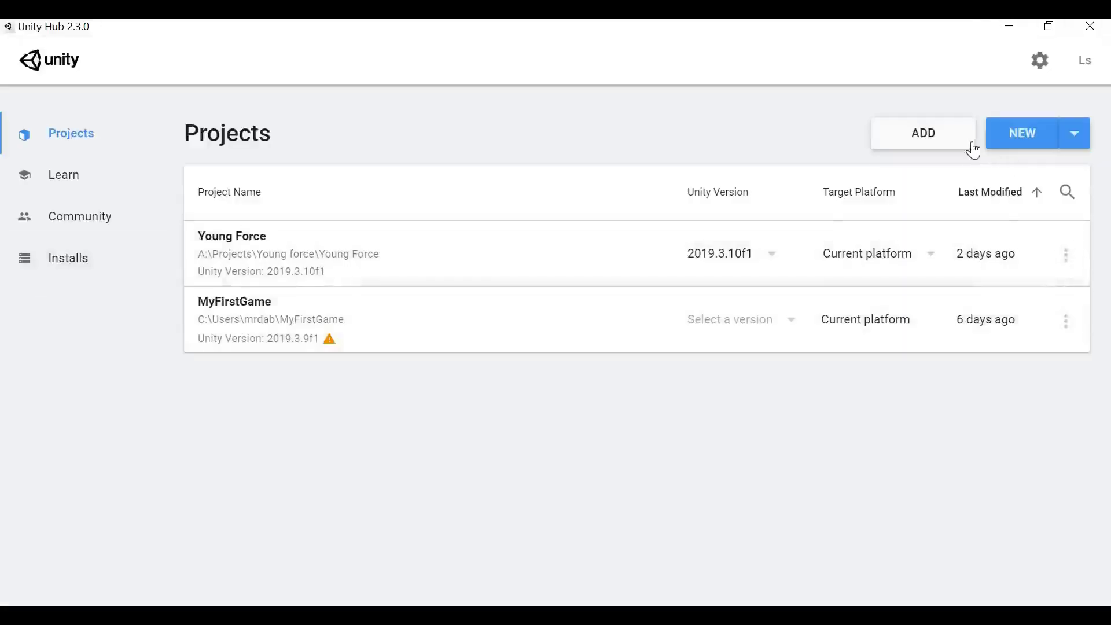
pyautogui.click(1013, 131)
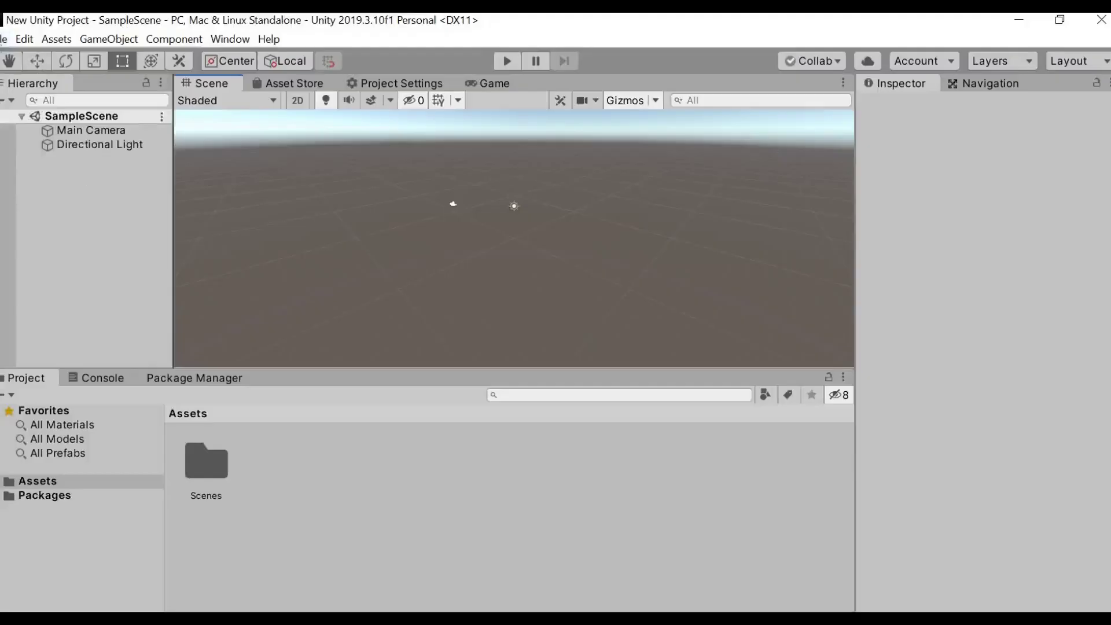
# Switch the build platform to Android in Build Settings, then close that window.
pyautogui.click(3, 39)
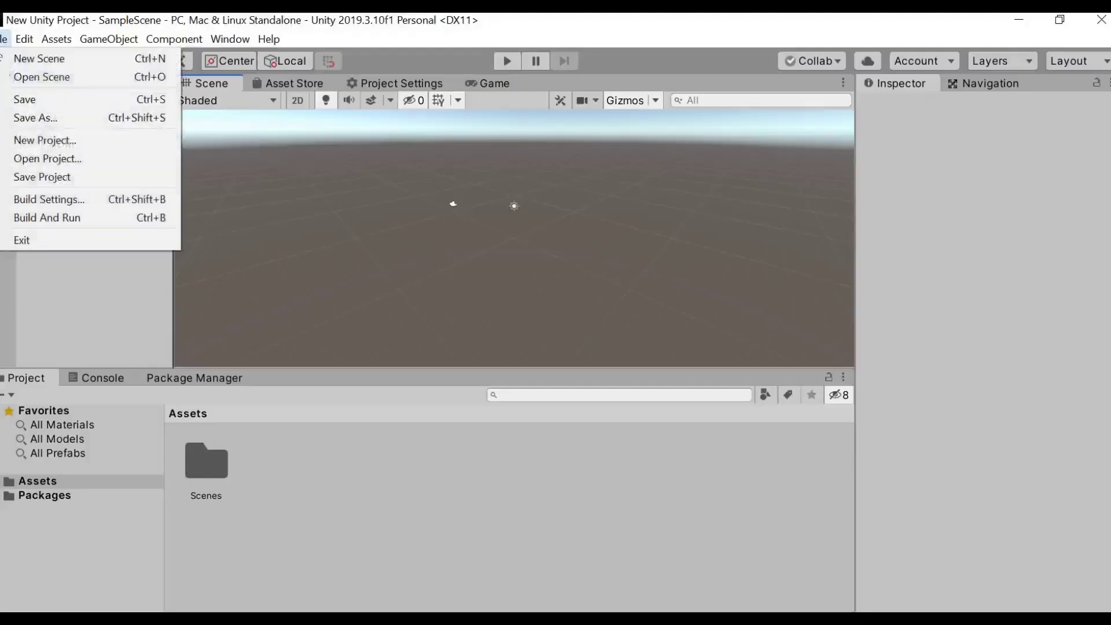
pyautogui.click(42, 199)
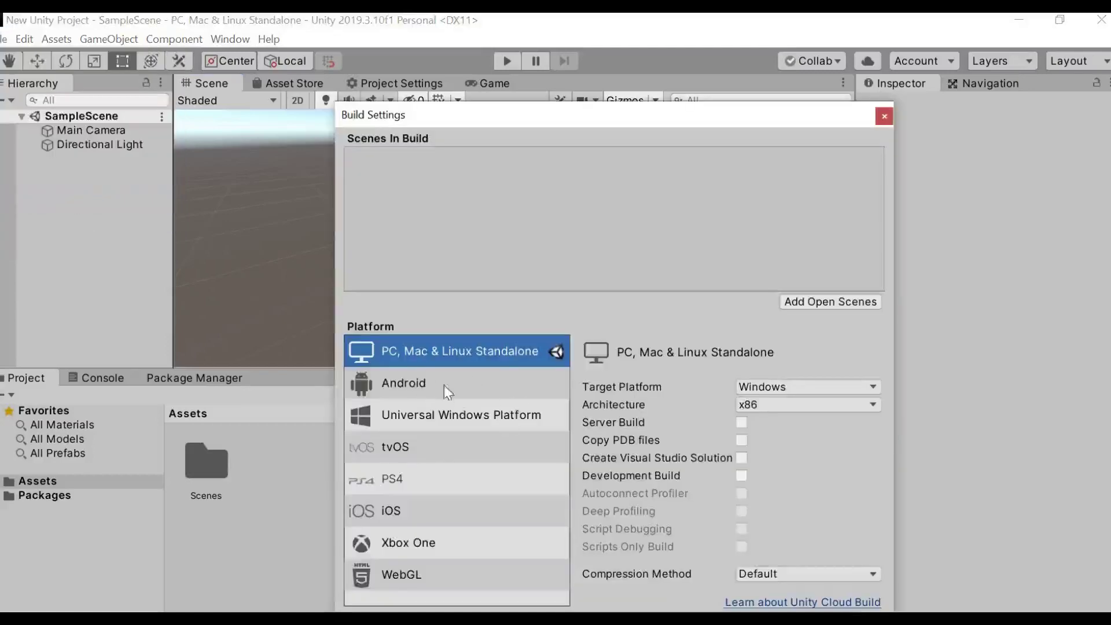
pyautogui.click(415, 382)
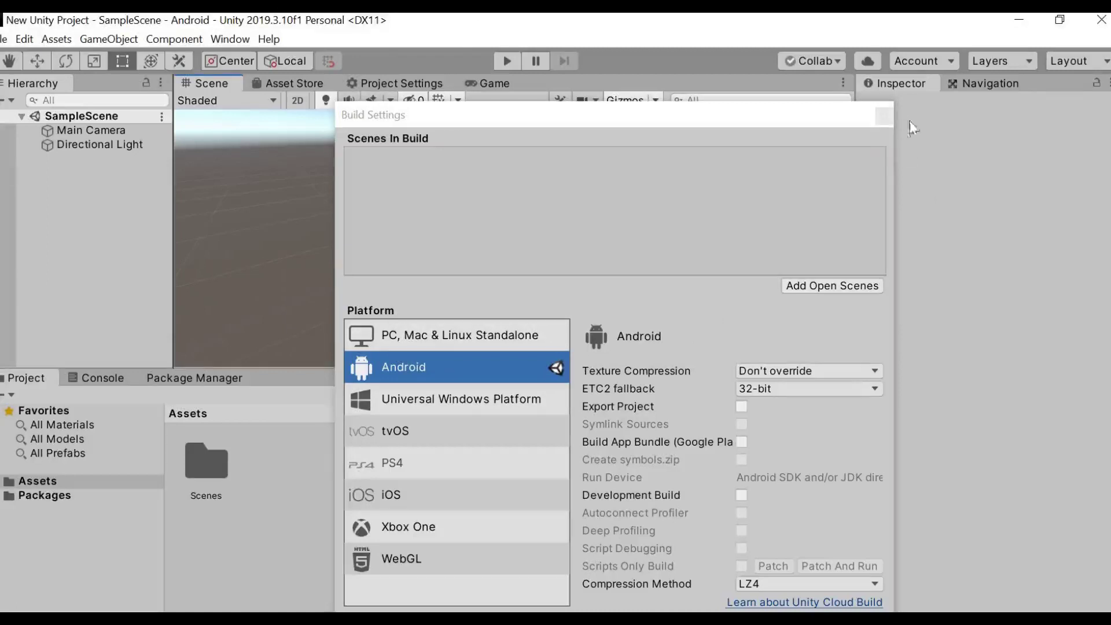
pyautogui.click(889, 119)
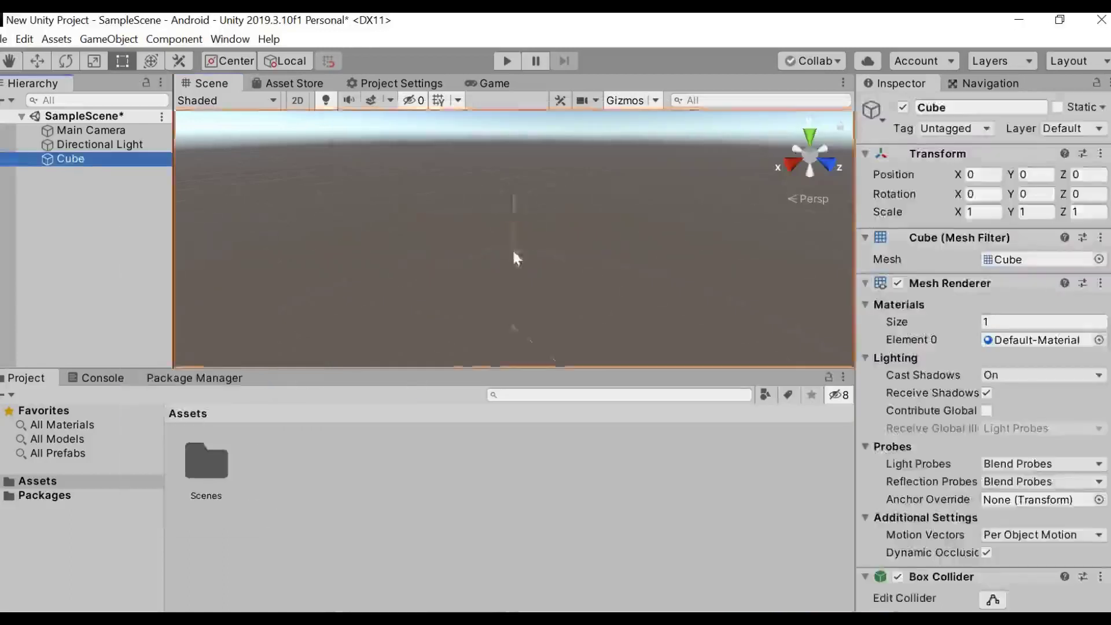
# Add Cube (1) with Scale Z 1.15 and flatten it into a slab atop the first cube.
pyautogui.rightClick(85, 219)
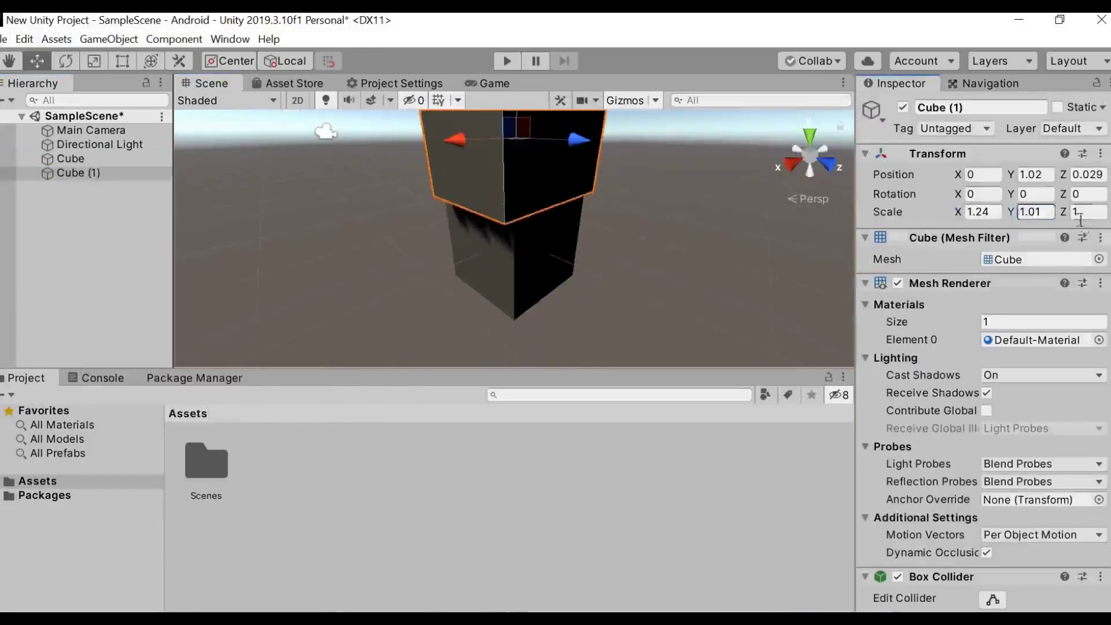
pyautogui.click(1080, 212)
pyautogui.write('1.15t')
pyautogui.moveTo(517, 128); pyautogui.dragTo(516, 191)
pyautogui.scroll(-5, 984, 348)
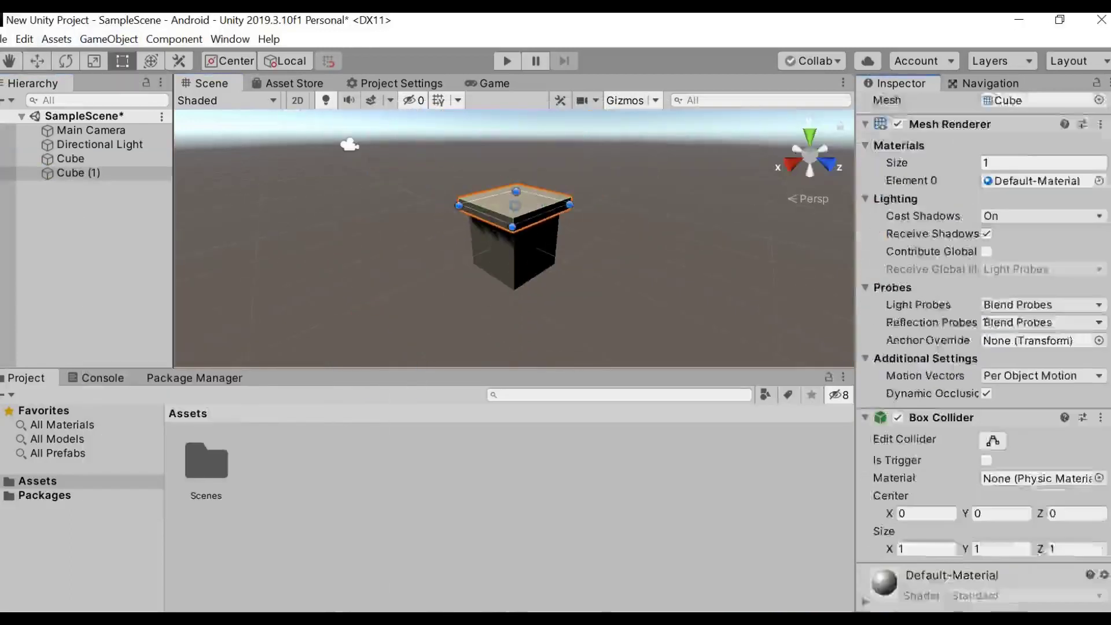
pyautogui.scroll(5, 985, 347)
pyautogui.click(98, 291)
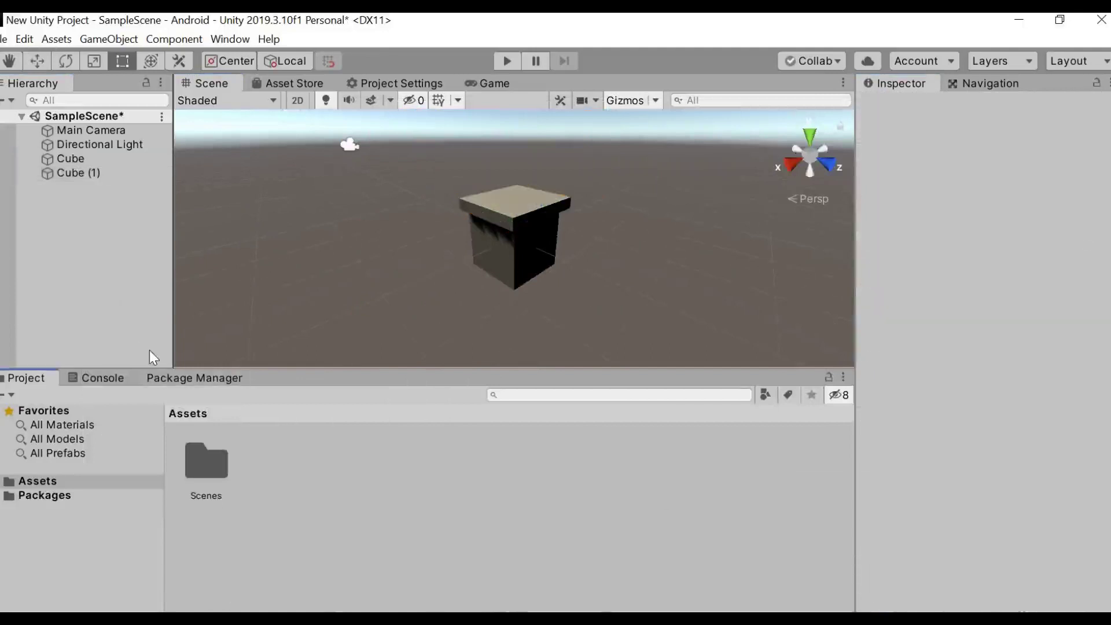
# Set Unity Remote Device to Any Android Device in Project Settings > Editor.
pyautogui.click(24, 39)
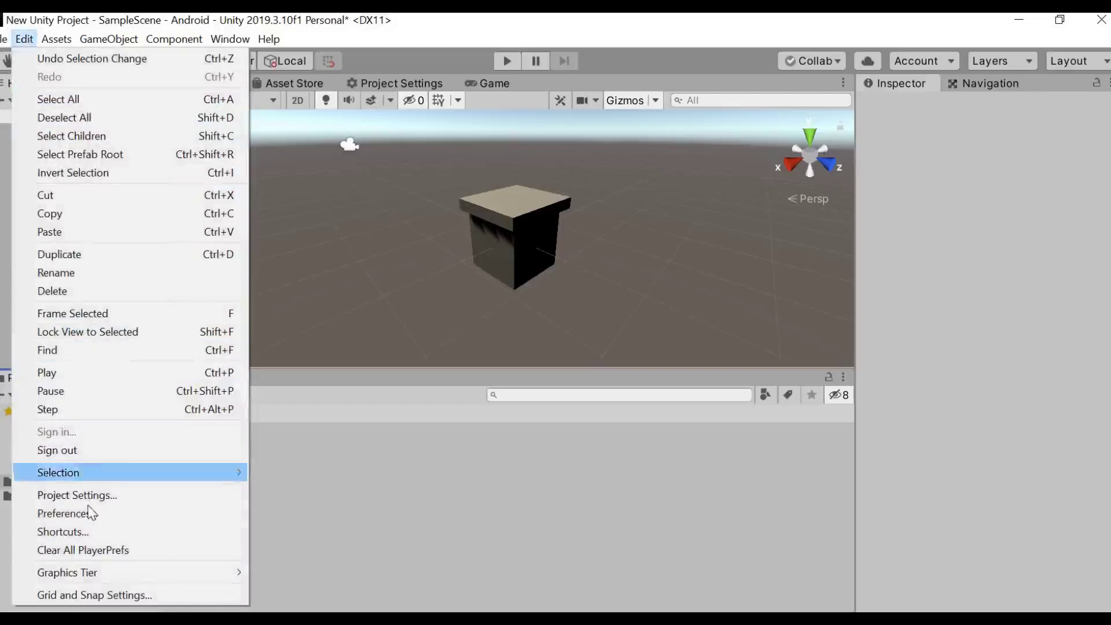
pyautogui.click(110, 496)
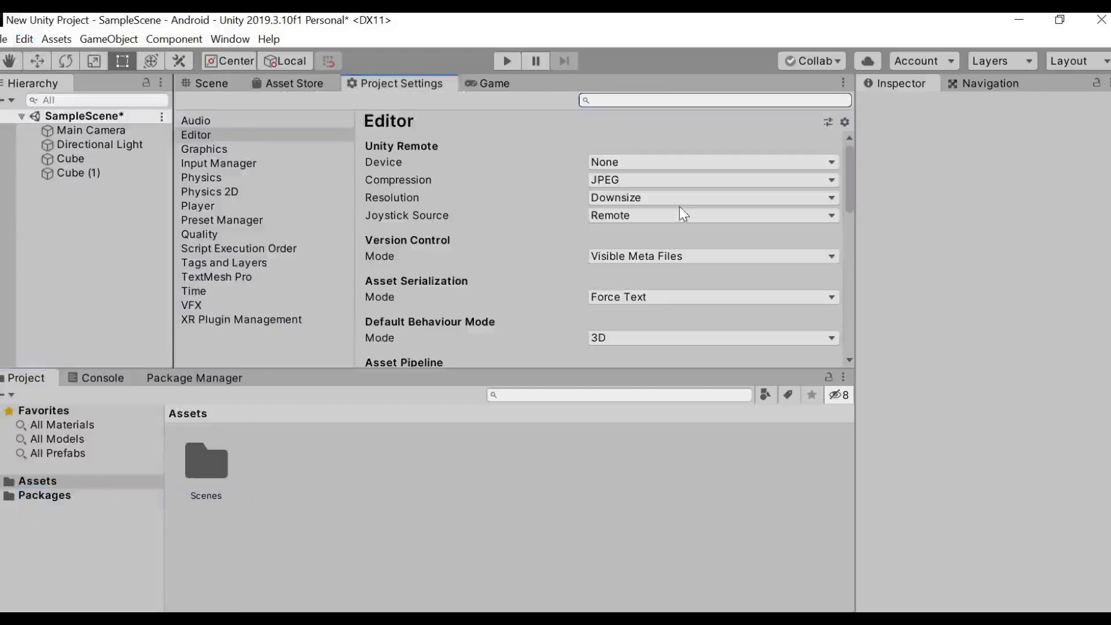
pyautogui.click(622, 165)
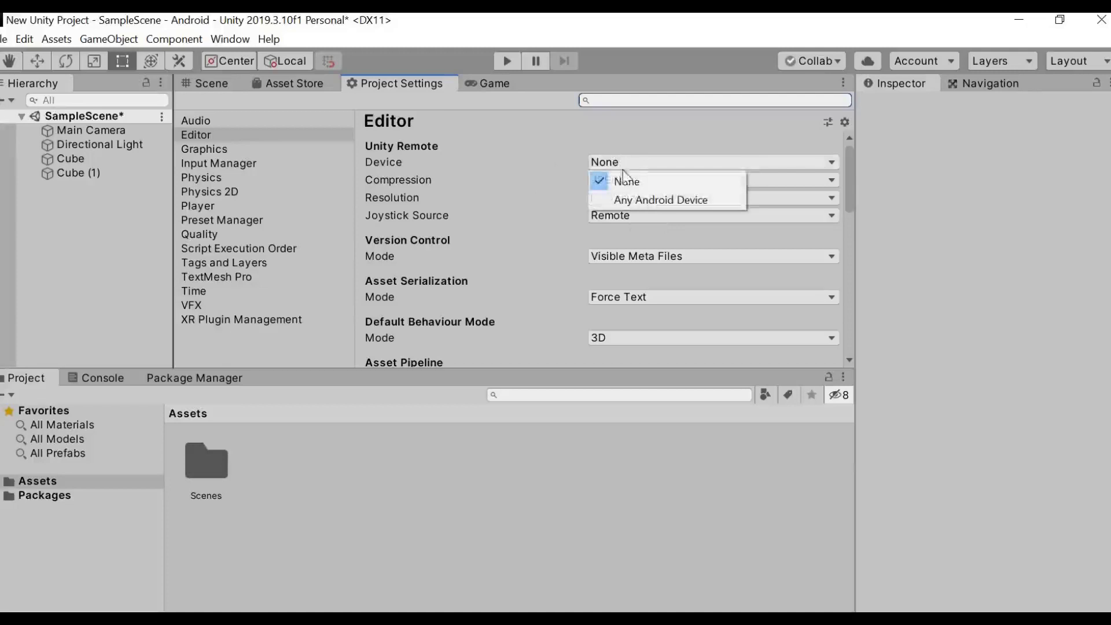
pyautogui.click(649, 203)
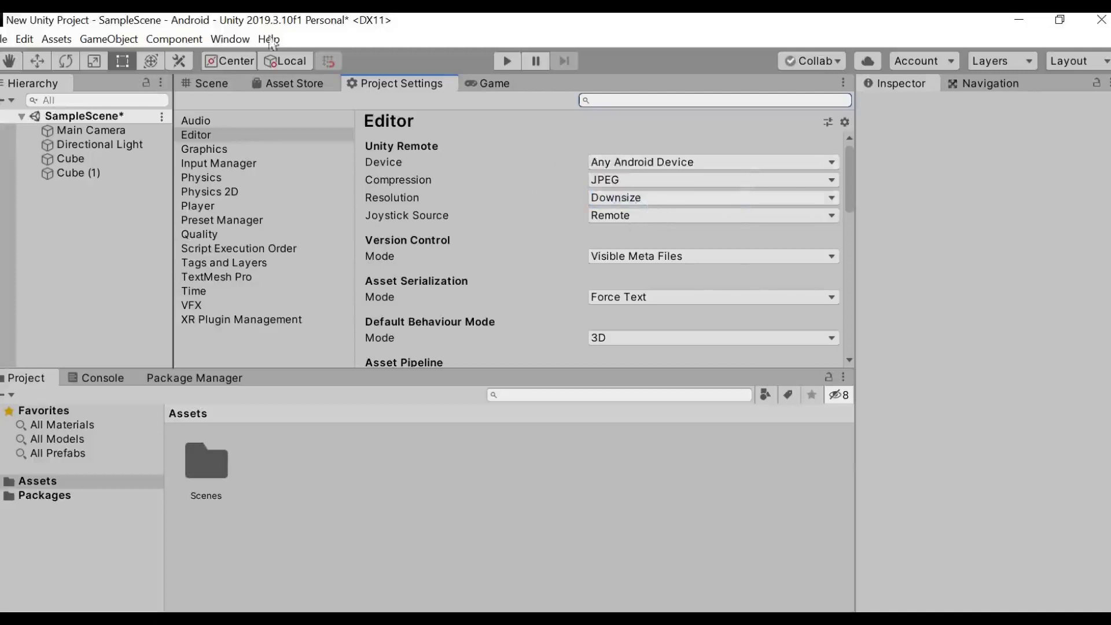
# Show Preferences > External Tools full screen, scrolled to the Android JDK, SDK, NDK and Gradle settings.
pyautogui.click(24, 39)
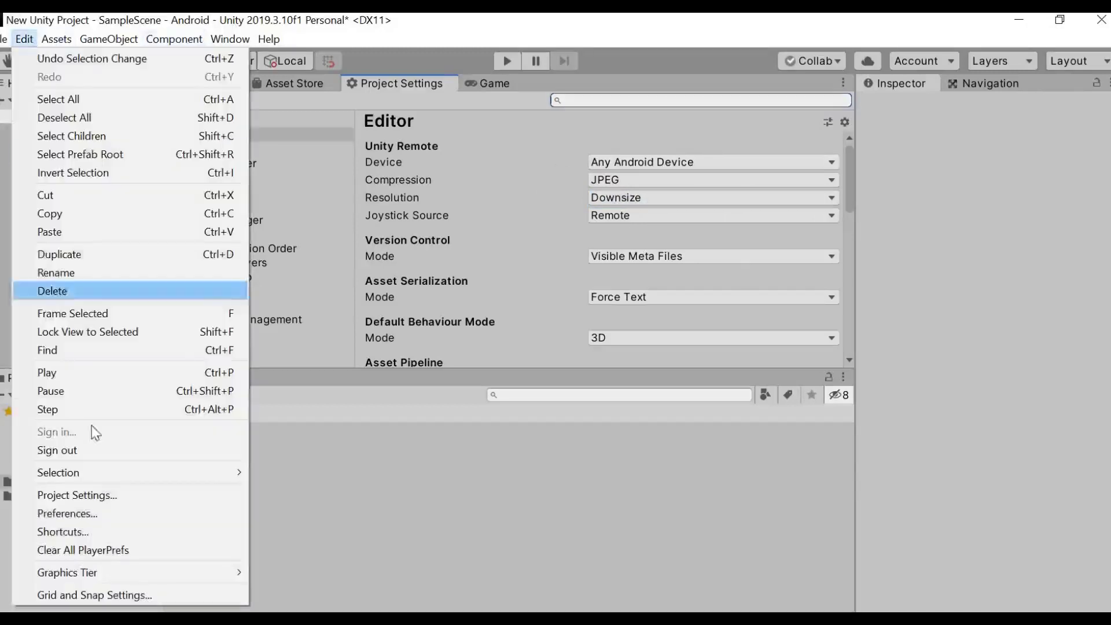
pyautogui.click(114, 515)
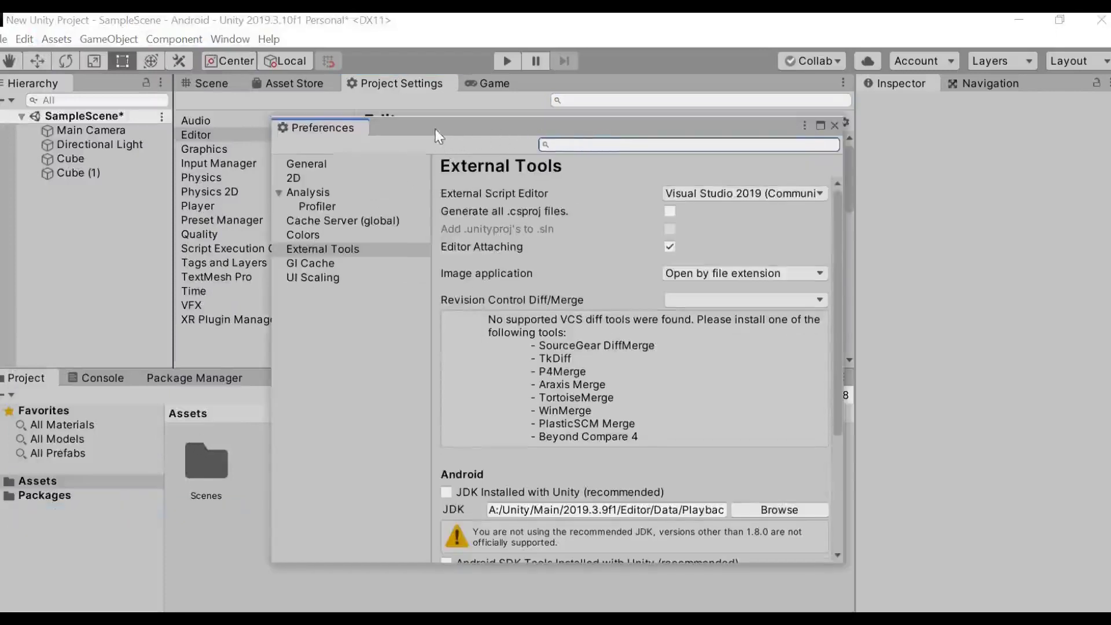
pyautogui.moveTo(440, 130); pyautogui.dragTo(408, 97)
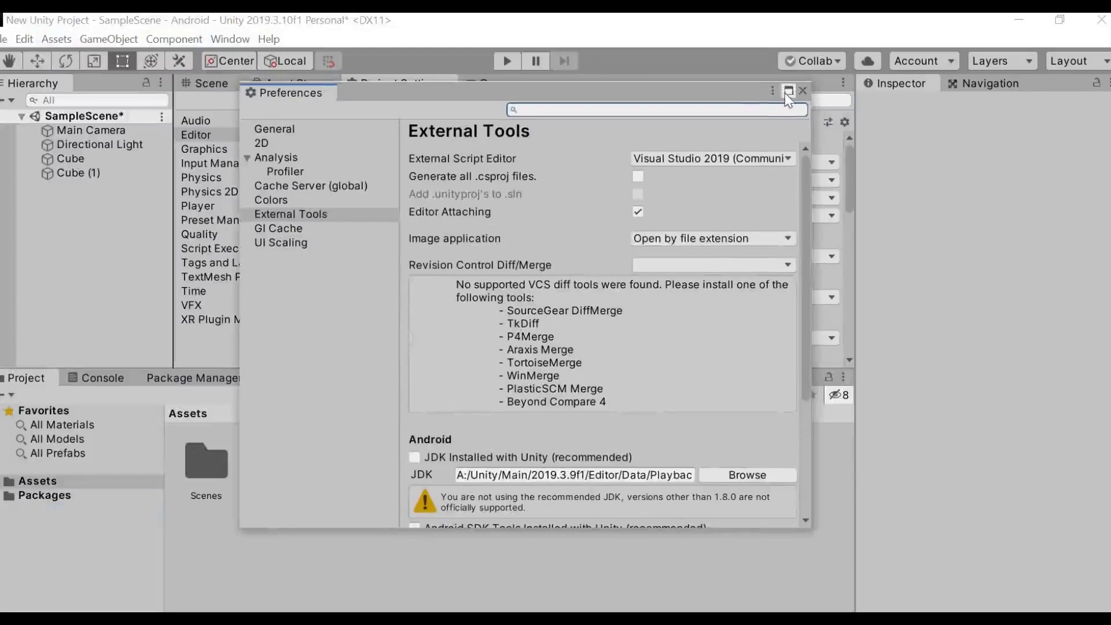
pyautogui.click(788, 91)
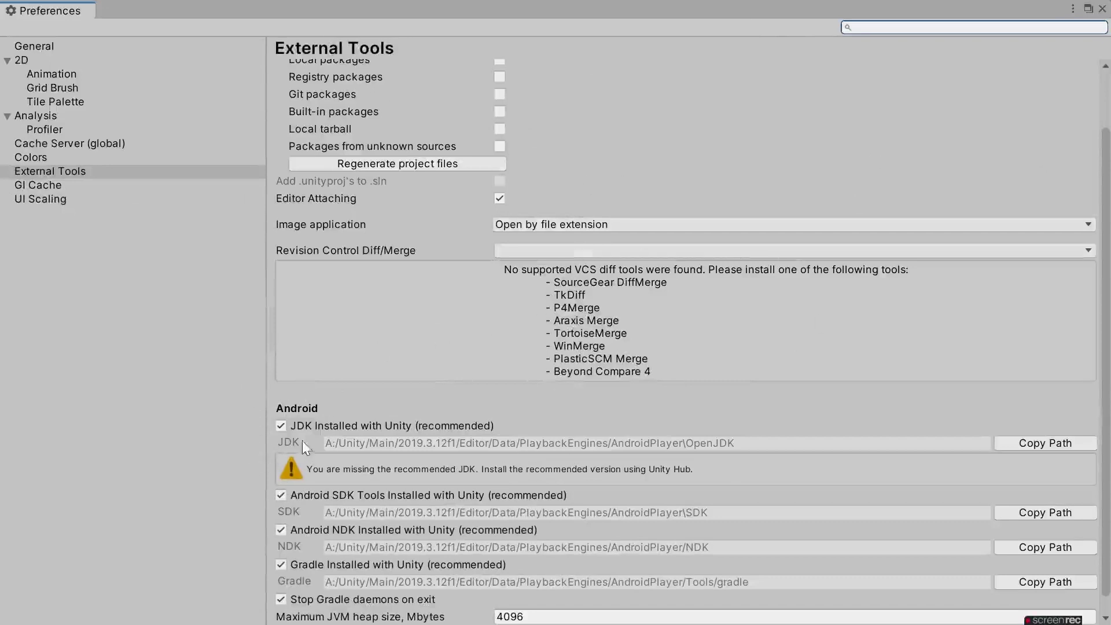
pyautogui.scroll(-1, 299, 268)
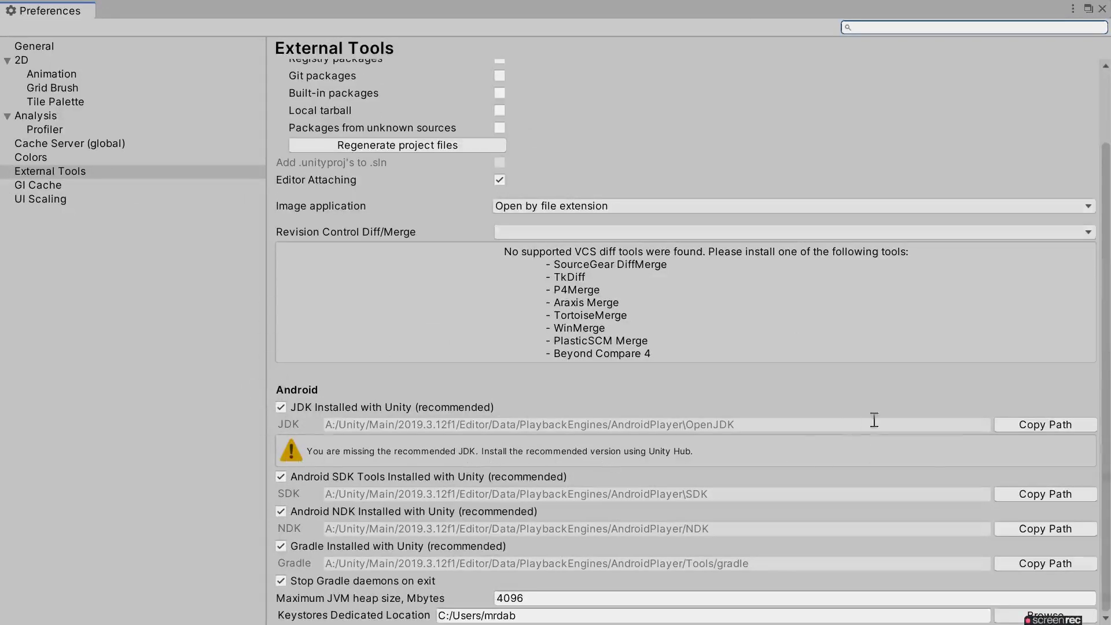
# Toggle the JDK, SDK Tools and NDK 'Installed with Unity' checkboxes off and back on, leaving them enabled.
pyautogui.click(282, 411)
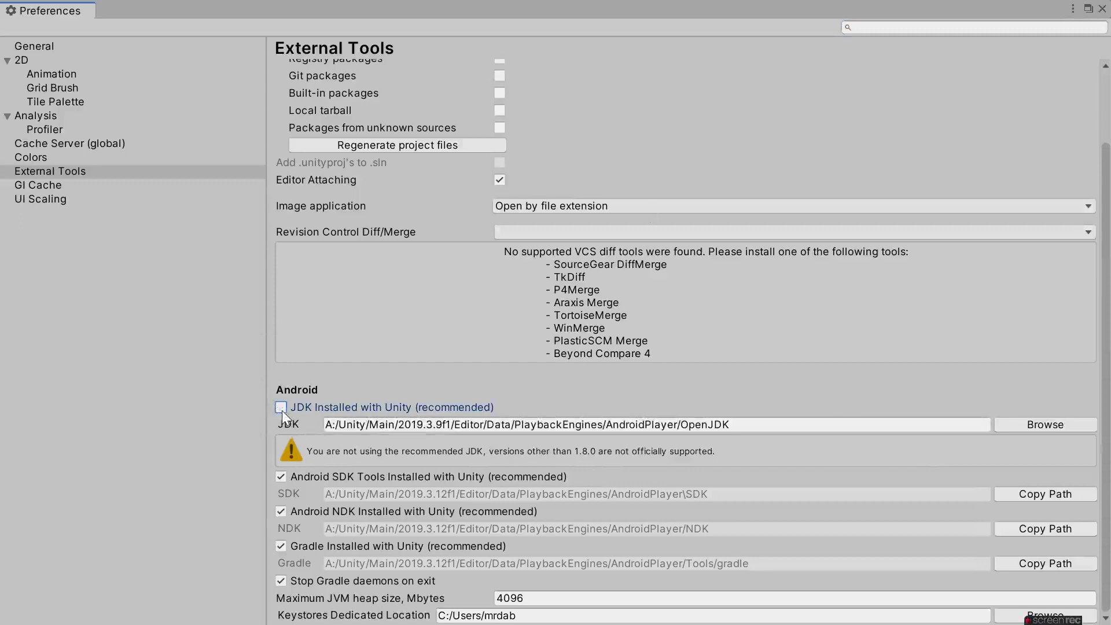
pyautogui.click(281, 408)
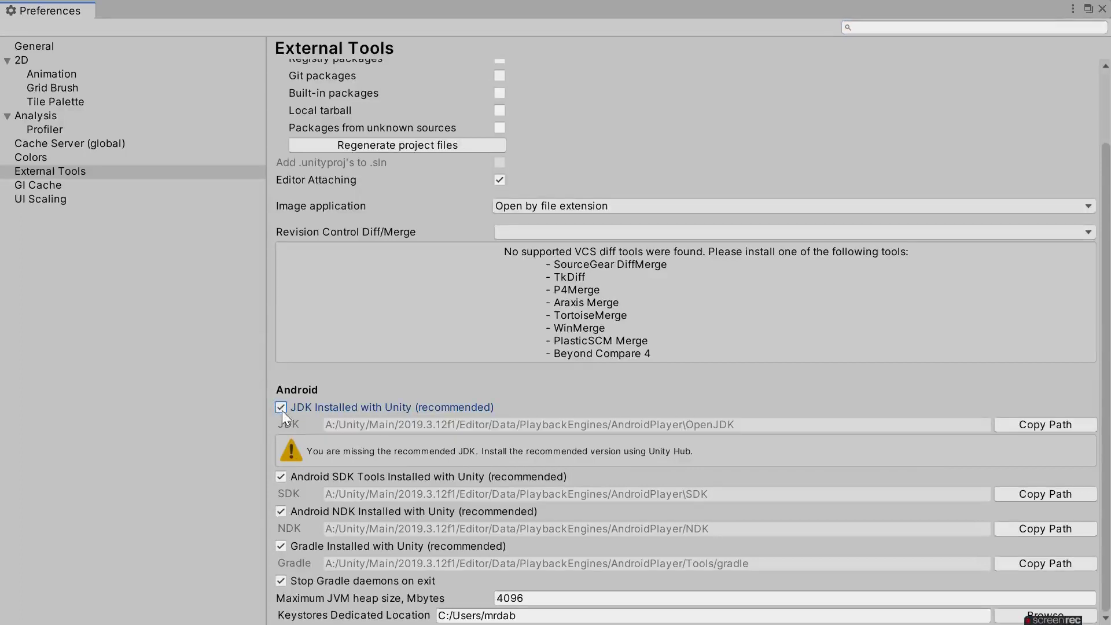
pyautogui.click(287, 483)
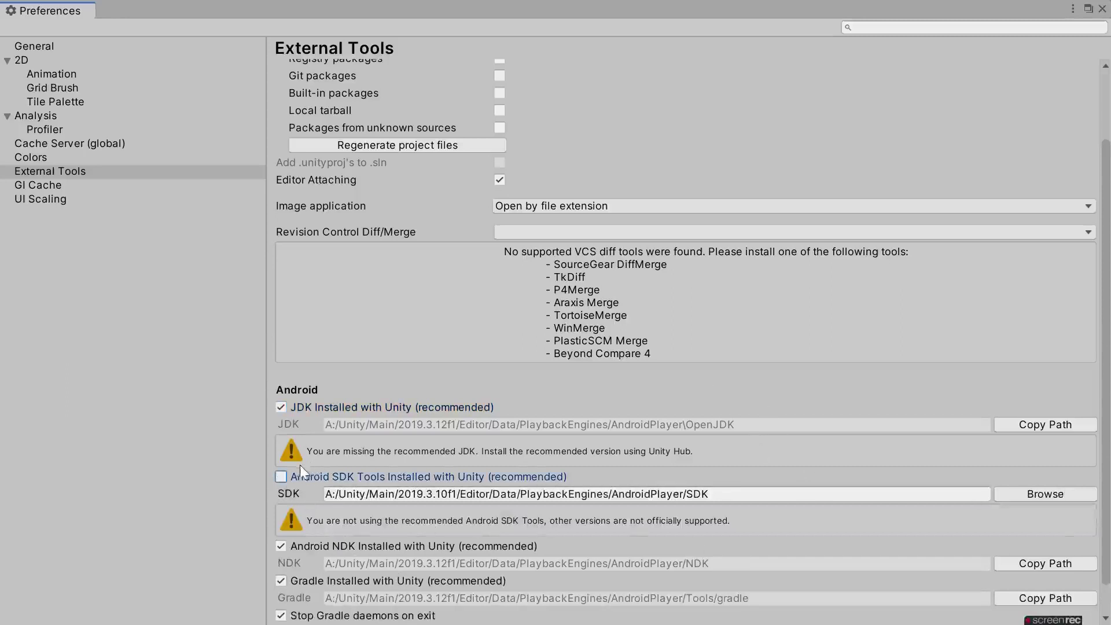
pyautogui.click(277, 477)
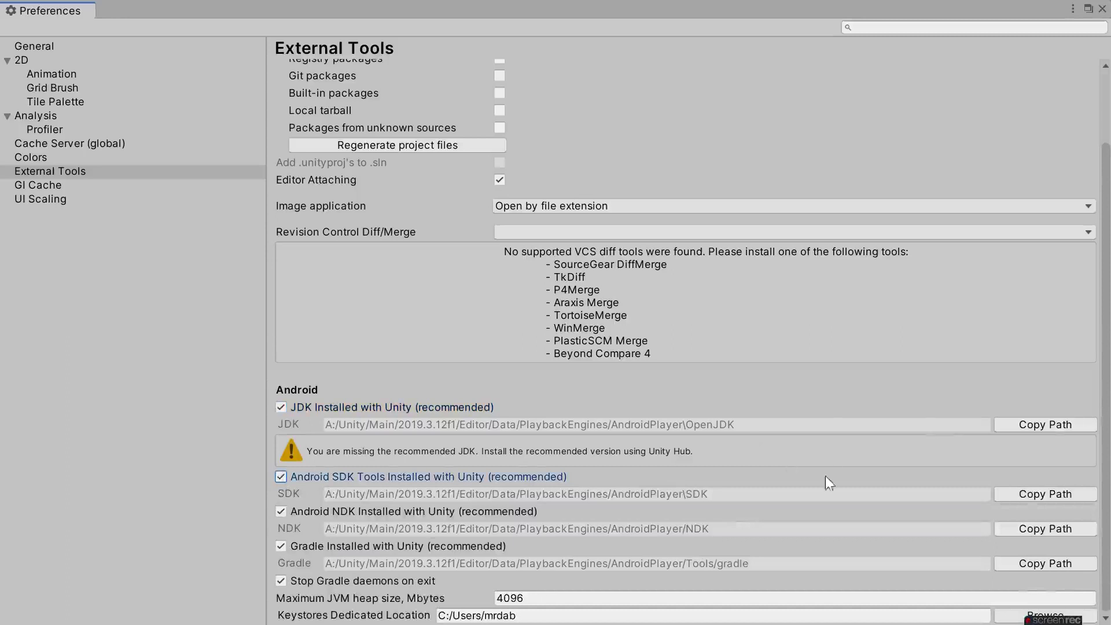
pyautogui.click(286, 510)
pyautogui.click(288, 510)
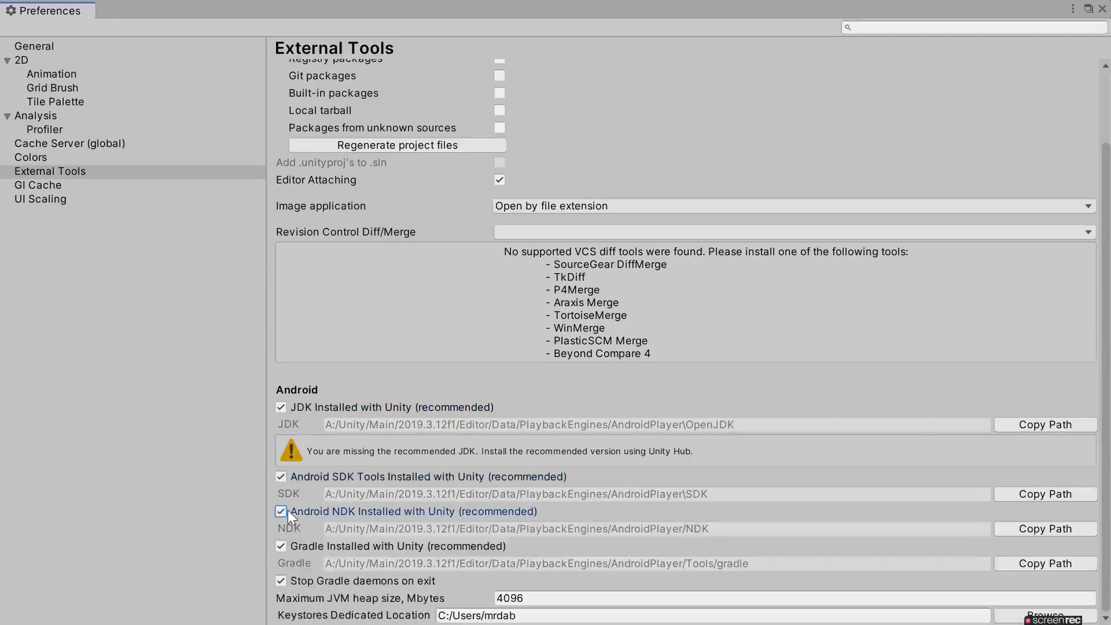
pyautogui.click(287, 509)
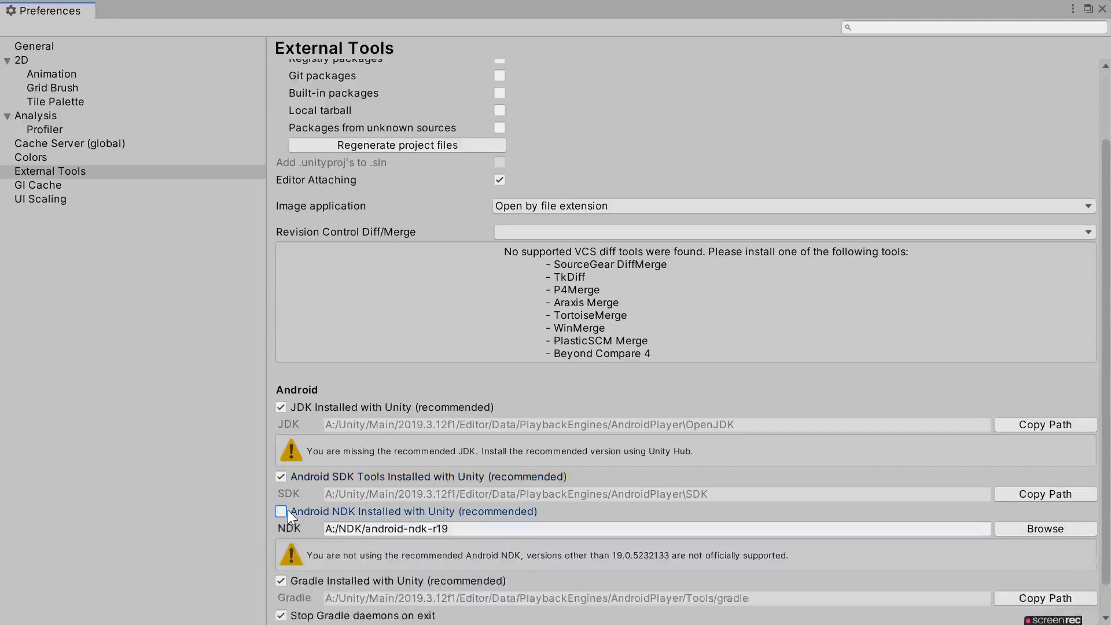
pyautogui.click(287, 509)
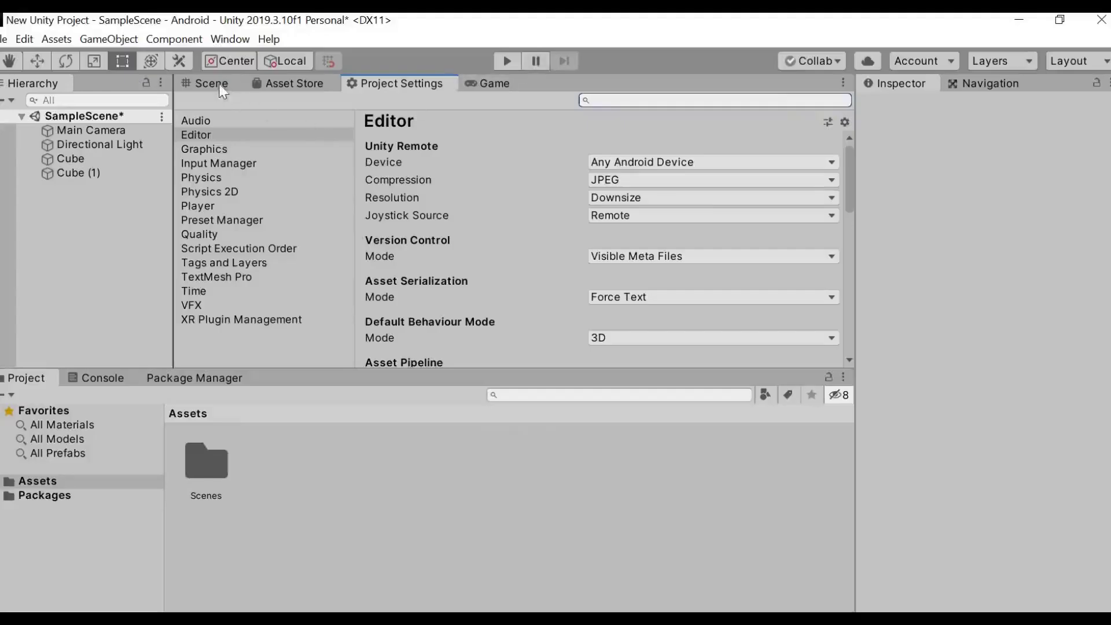
# Switch to the Scene view and enter Play mode to run the two-cube scene.
pyautogui.click(221, 86)
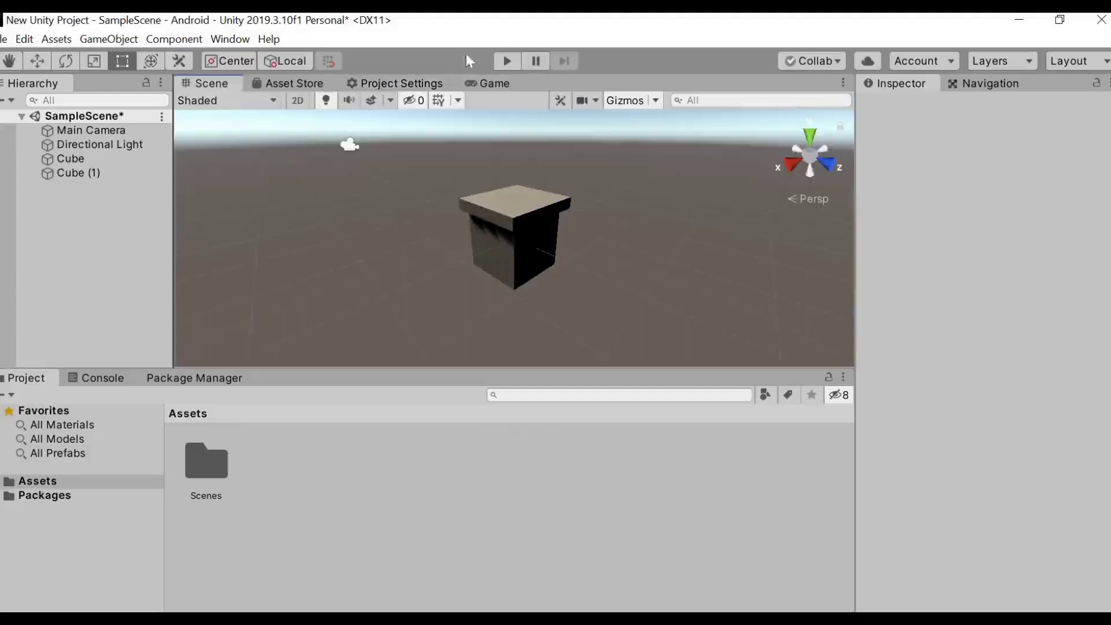
pyautogui.click(507, 60)
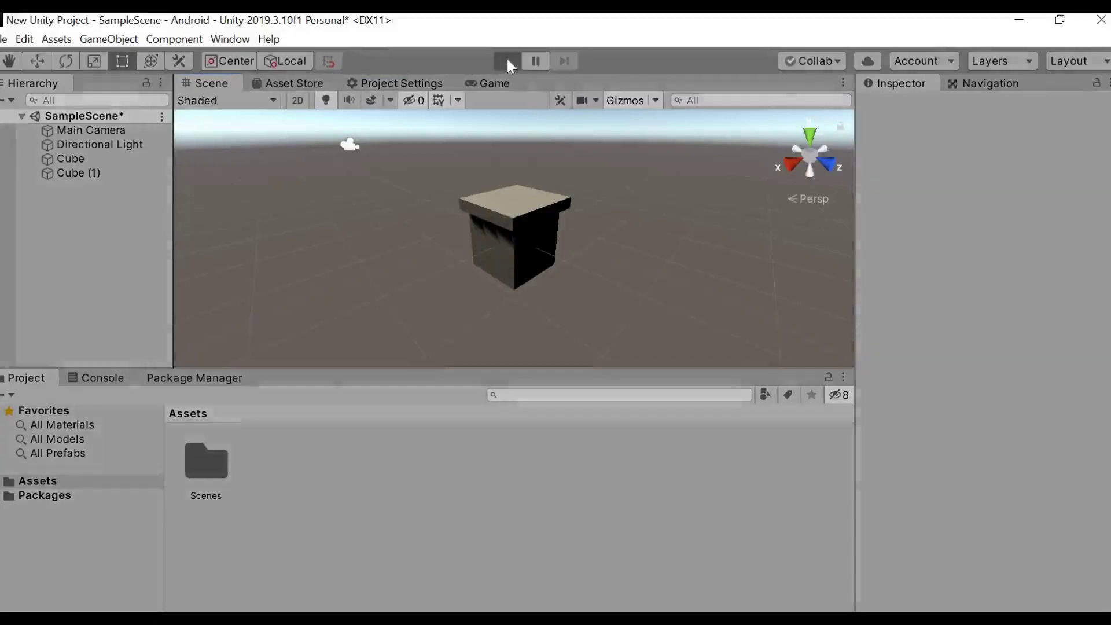